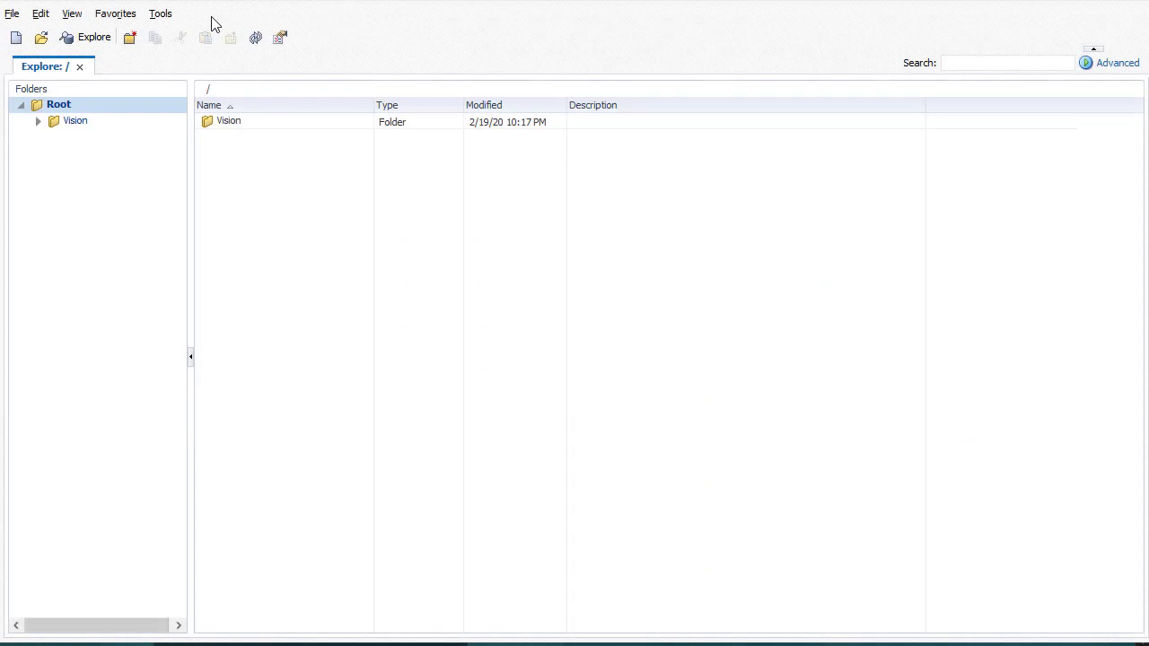
- Launch Financial Reporting Web Studio from the Workspace Tools menu
{"action": "left_click", "coordinate": [170, 17]}
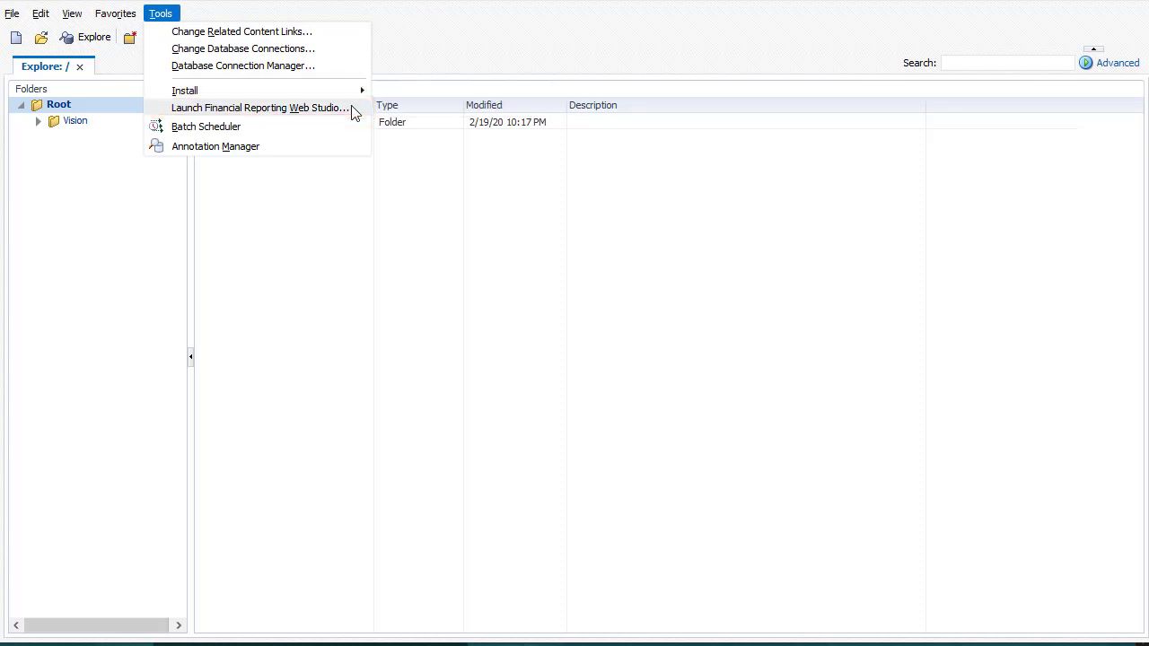
{"action": "left_click", "coordinate": [176, 16]}
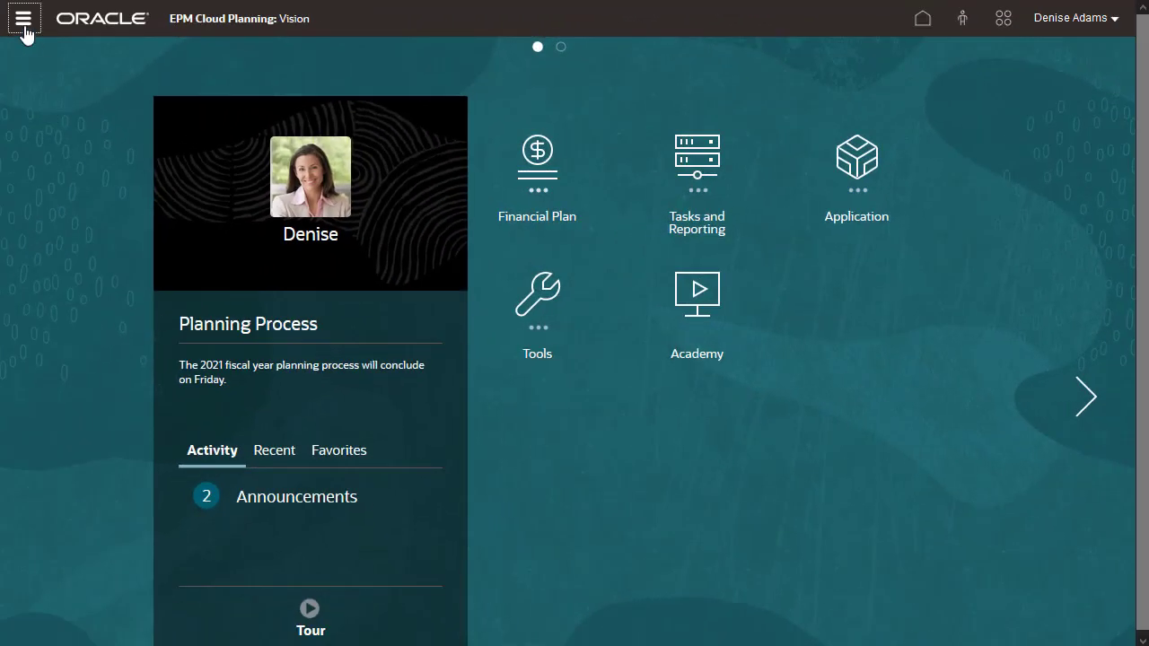
{"action": "left_click", "coordinate": [25, 31]}
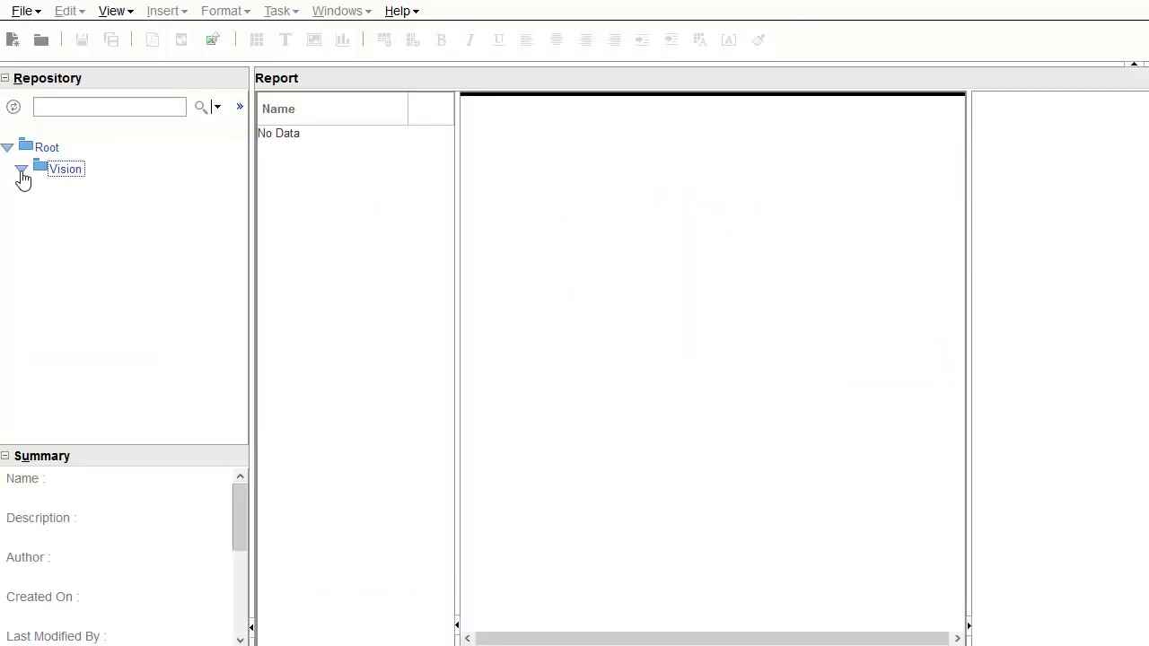
- Expand Vision > Forecast Reports and open the Account Detail Report for design
{"action": "left_click", "coordinate": [21, 168]}
{"action": "left_click", "coordinate": [35, 191]}
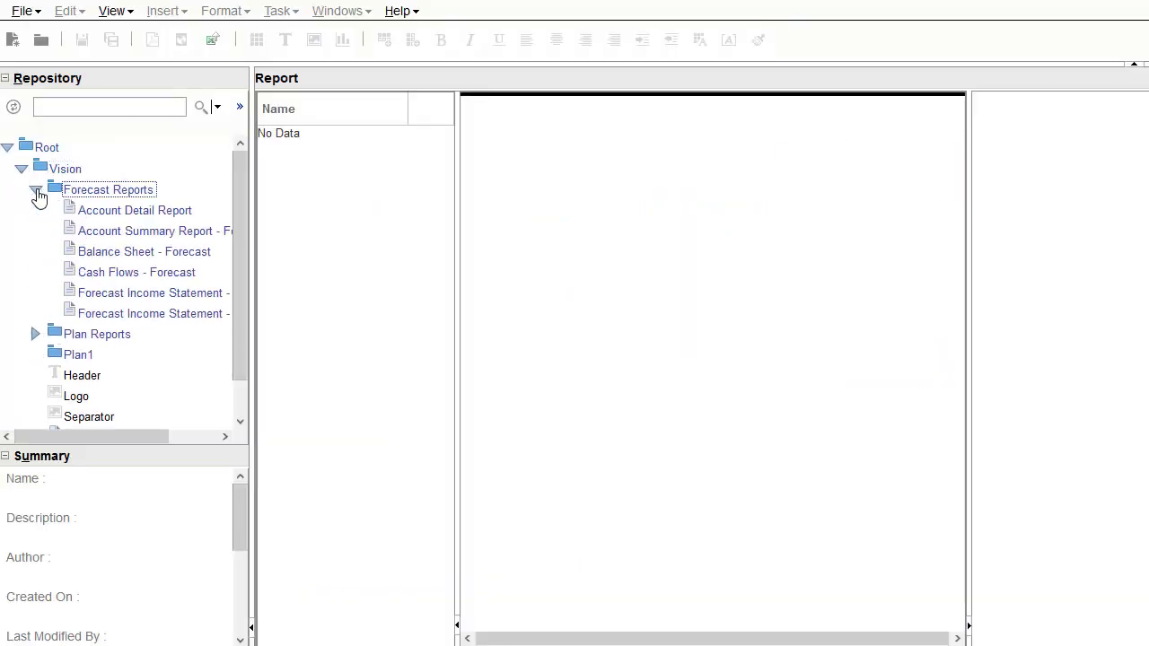
{"action": "double_click", "coordinate": [89, 210]}
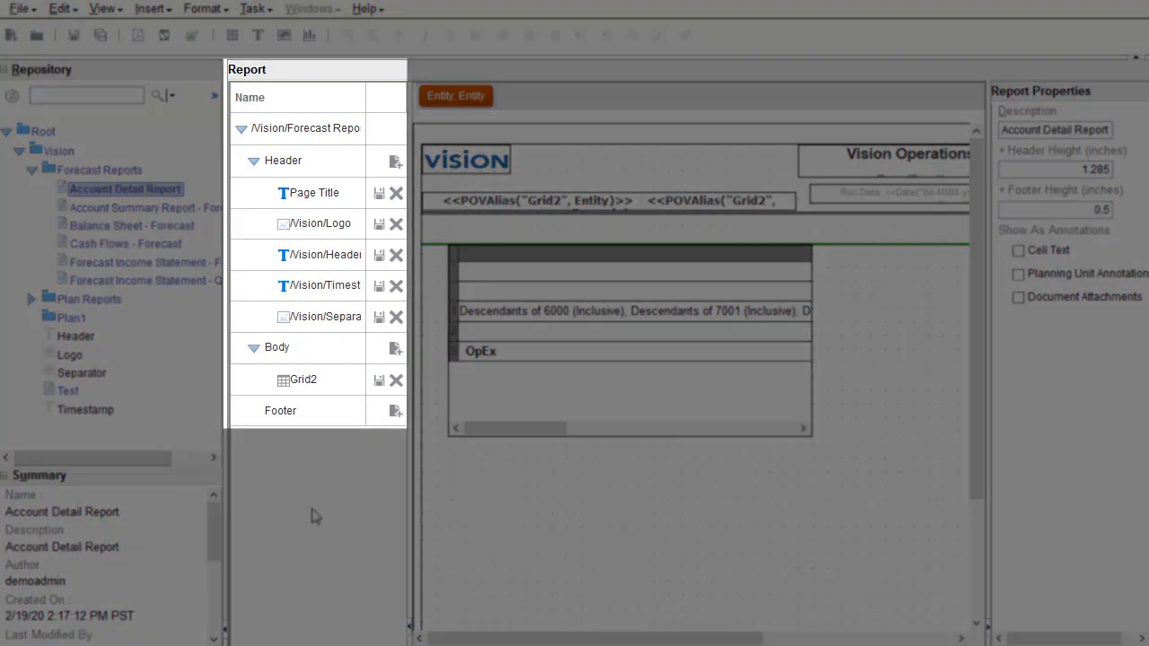
- Shift the Vision Operations title left, then drag Grid2 lower and widen it
{"action": "left_click", "coordinate": [321, 386]}
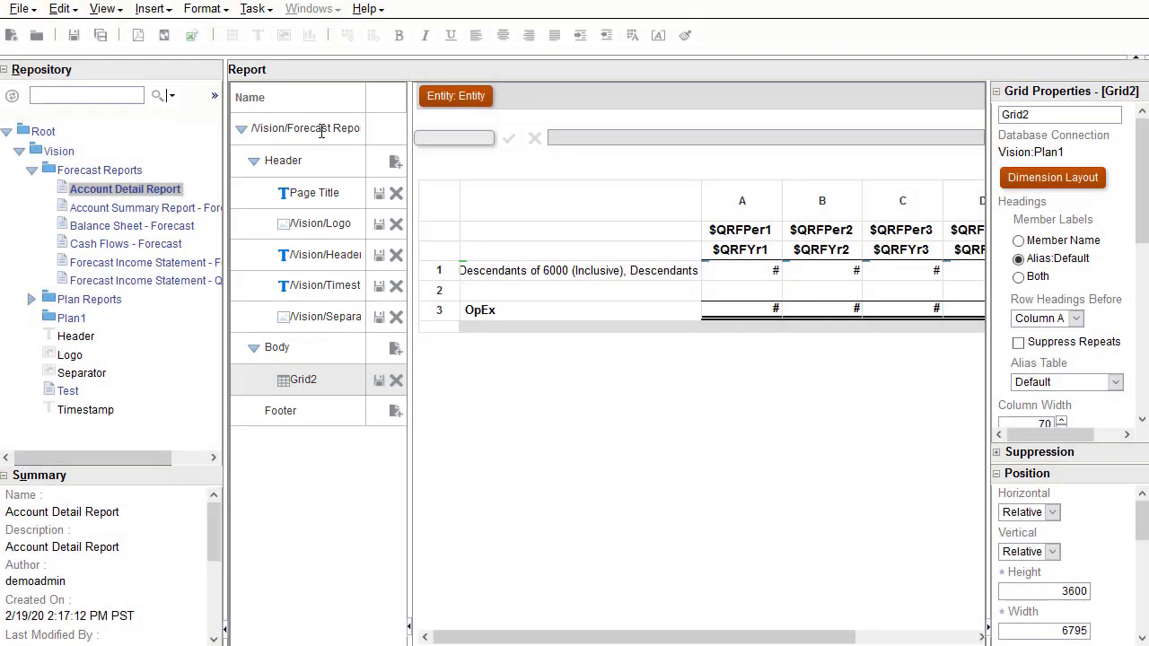
{"action": "left_click", "coordinate": [321, 127]}
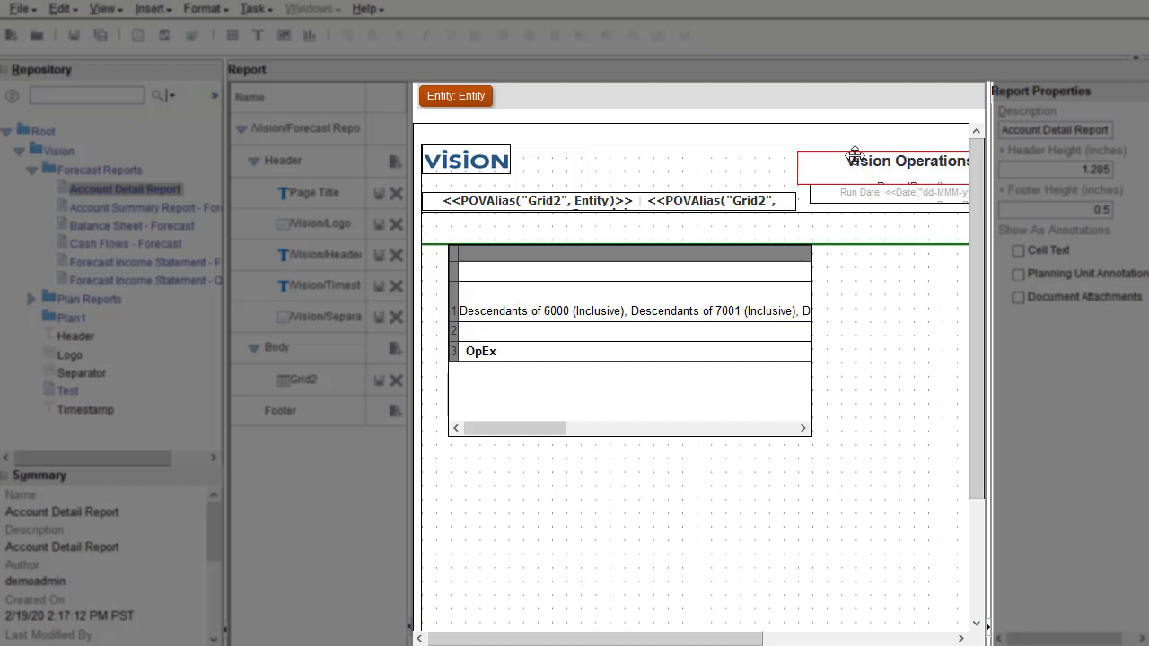
{"action": "left_click_drag", "start_coordinate": [854, 154], "coordinate": [790, 153]}
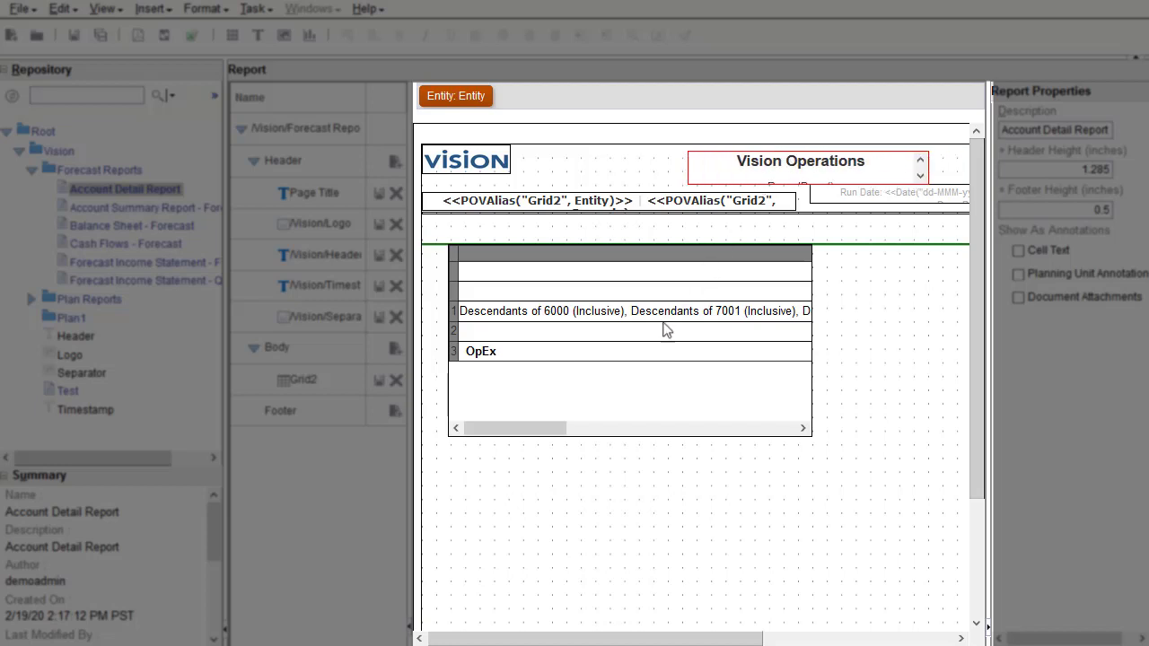
{"action": "left_click_drag", "start_coordinate": [554, 254], "coordinate": [569, 289]}
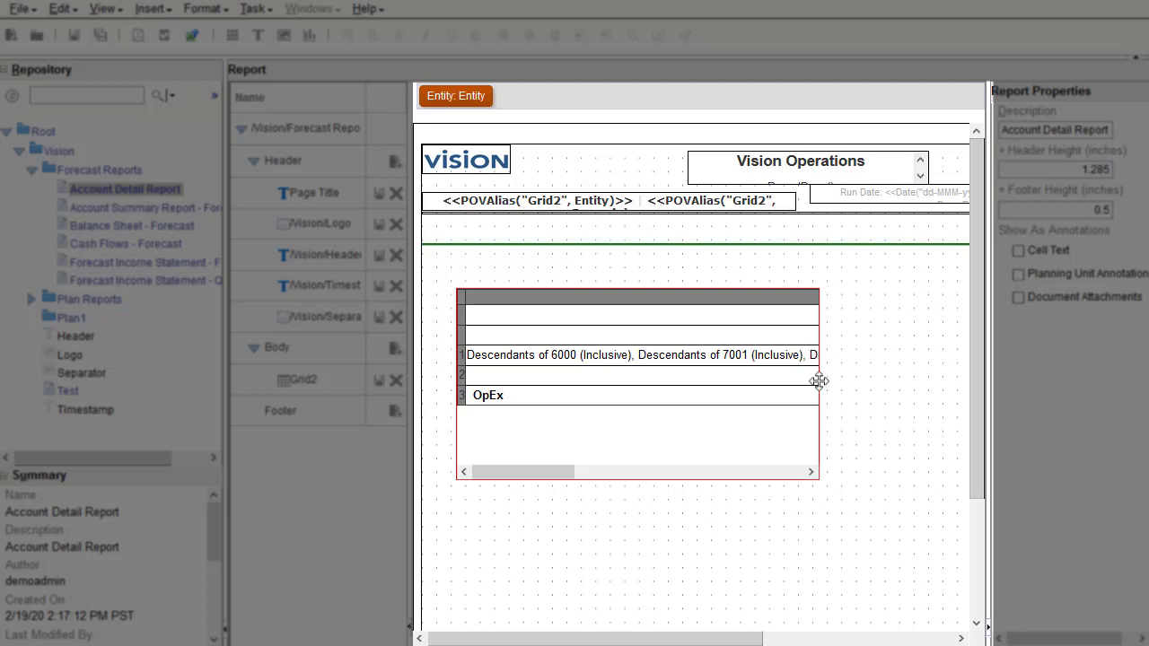
{"action": "left_click_drag", "start_coordinate": [820, 434], "coordinate": [921, 432]}
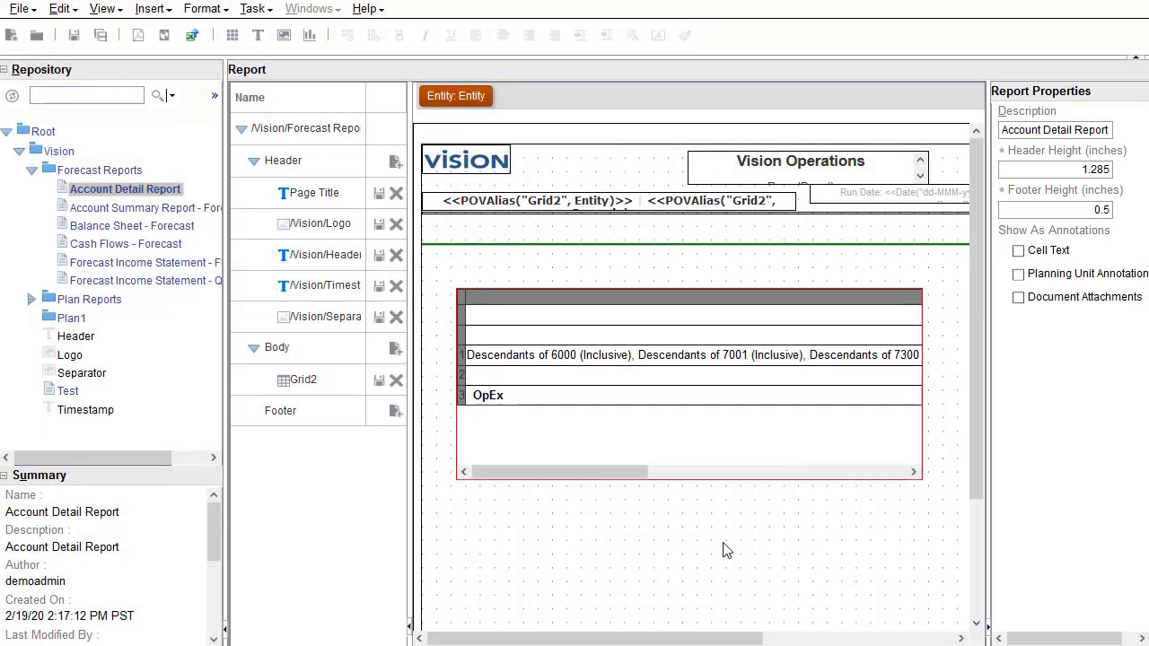
- Create a new blank report, Report1, from File > New > Report
{"action": "left_click", "coordinate": [19, 9]}
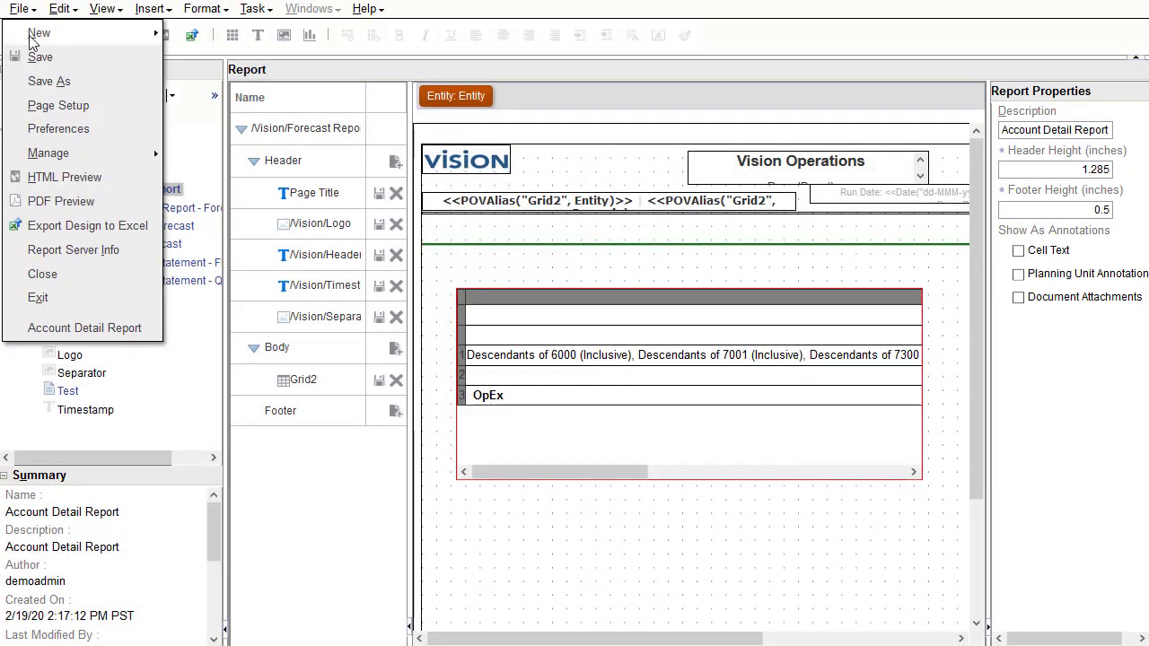
{"action": "mouse_move", "coordinate": [32, 40]}
{"action": "left_click", "coordinate": [203, 35]}
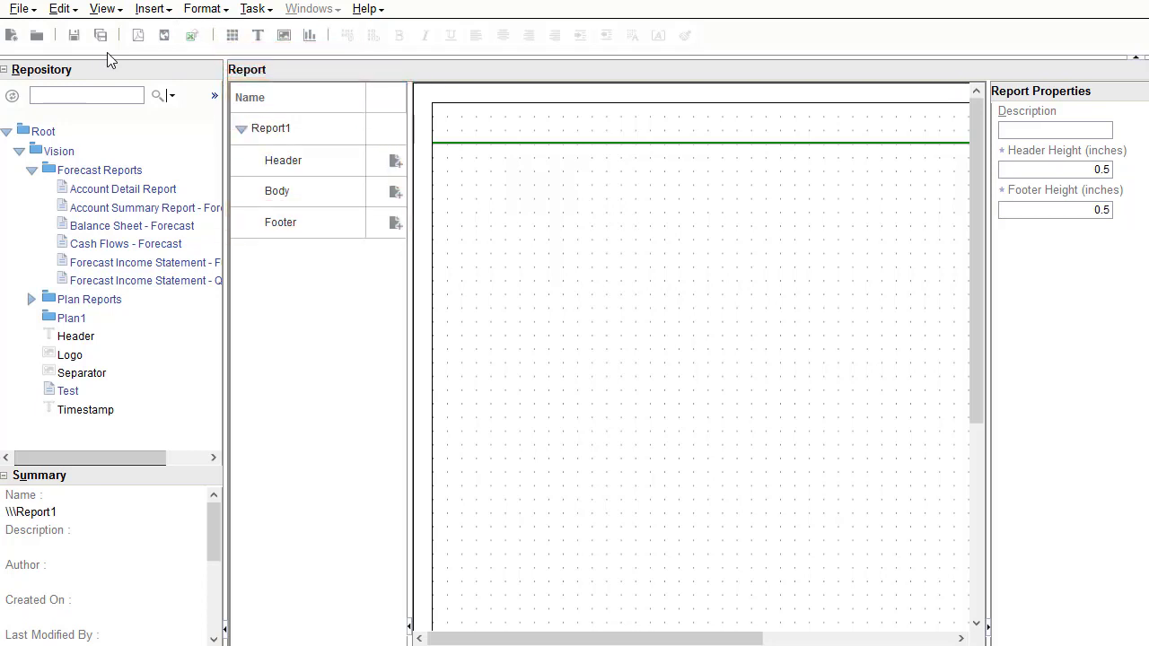
- Draw a Vision:Plan1 grid in the body with Period on columns and Product on rows
{"action": "left_click", "coordinate": [171, 12]}
{"action": "left_click", "coordinate": [171, 32]}
{"action": "left_click_drag", "start_coordinate": [488, 226], "coordinate": [798, 344]}
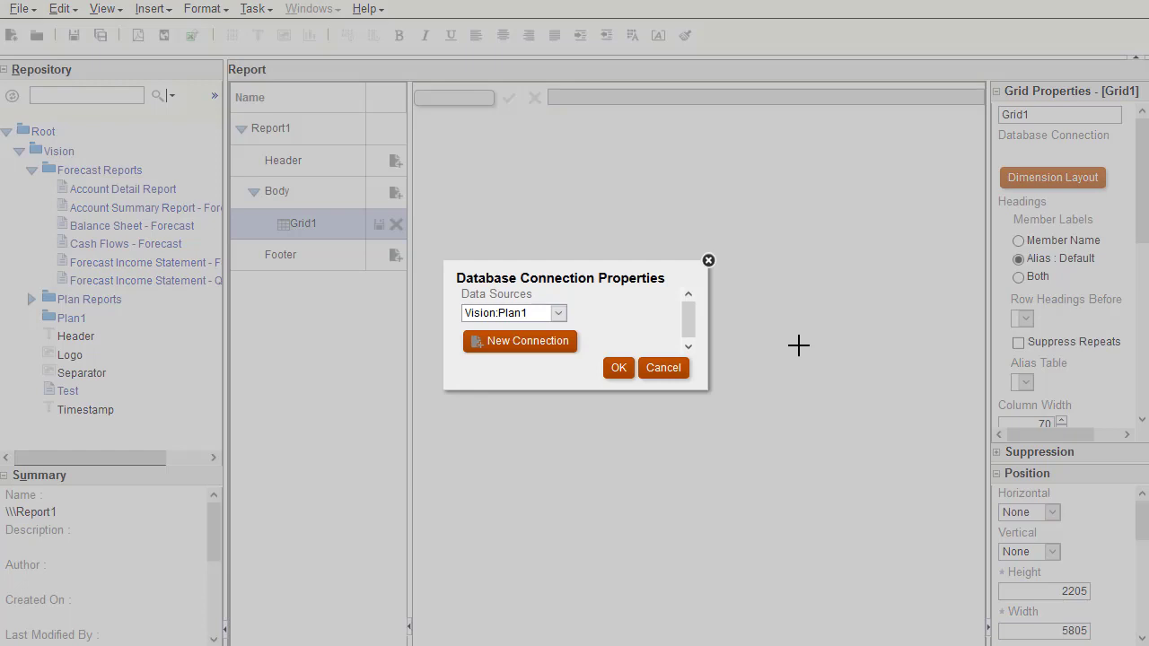
{"action": "left_click", "coordinate": [619, 367]}
{"action": "left_click_drag", "start_coordinate": [437, 289], "coordinate": [610, 473]}
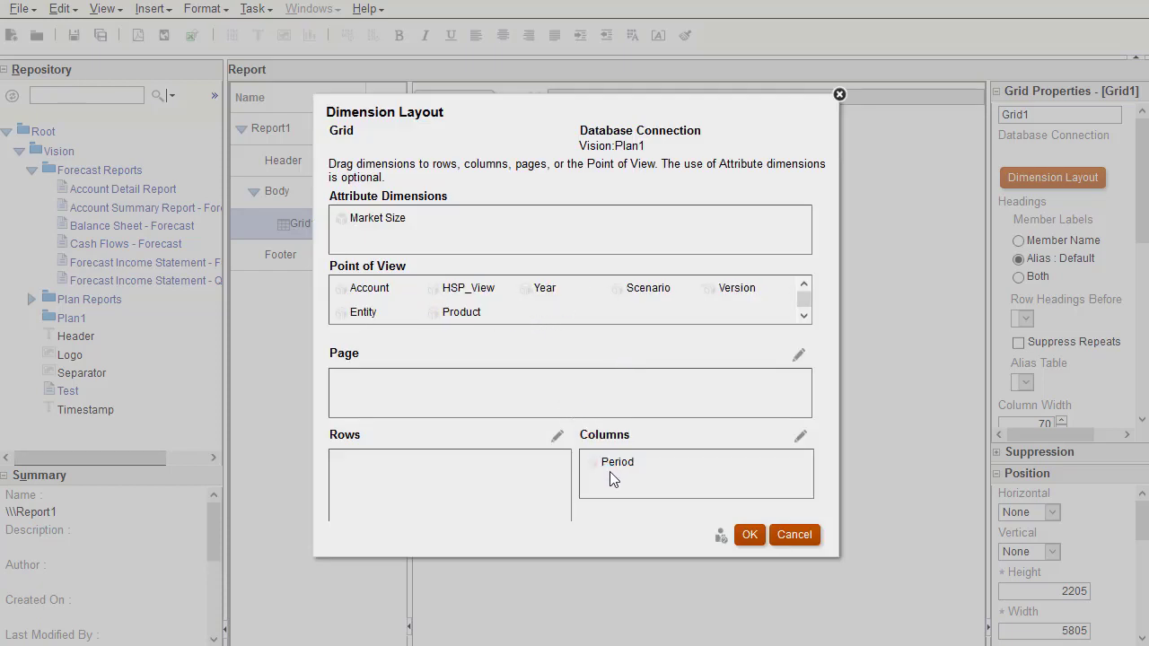
{"action": "left_click_drag", "start_coordinate": [445, 313], "coordinate": [384, 472]}
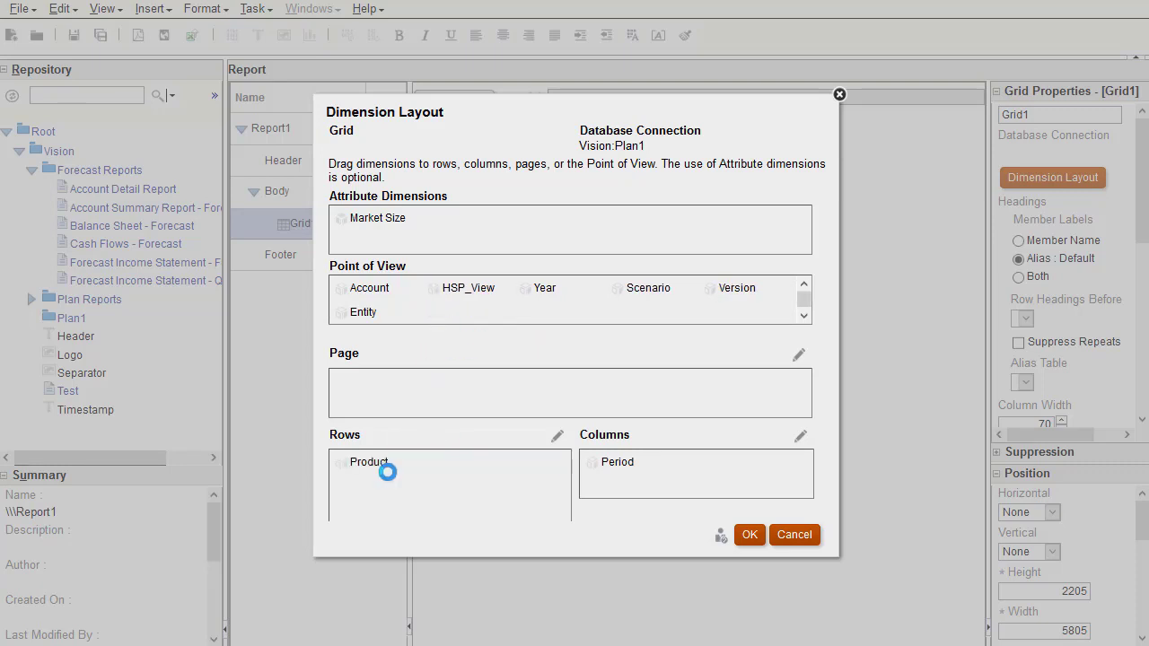
- Confirm the grid layout and set the grid's horizontal position to Left
{"action": "left_click", "coordinate": [749, 538]}
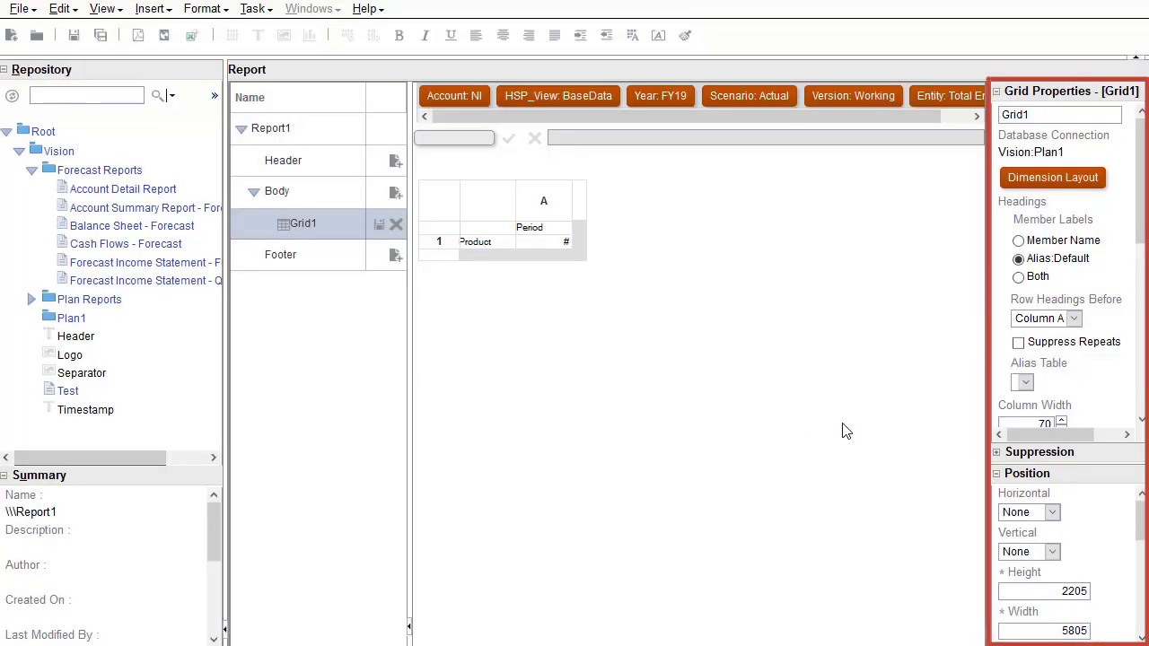
{"action": "left_click", "coordinate": [999, 452]}
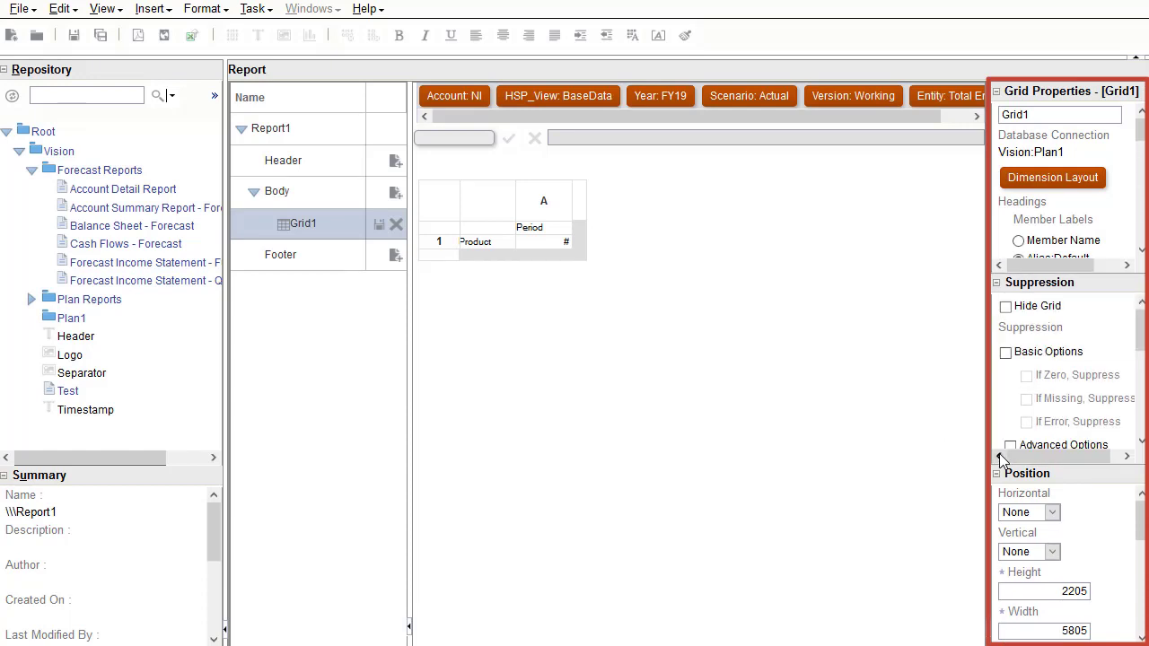
{"action": "left_click", "coordinate": [1052, 511]}
{"action": "left_click", "coordinate": [1018, 568]}
{"action": "left_click", "coordinate": [996, 474]}
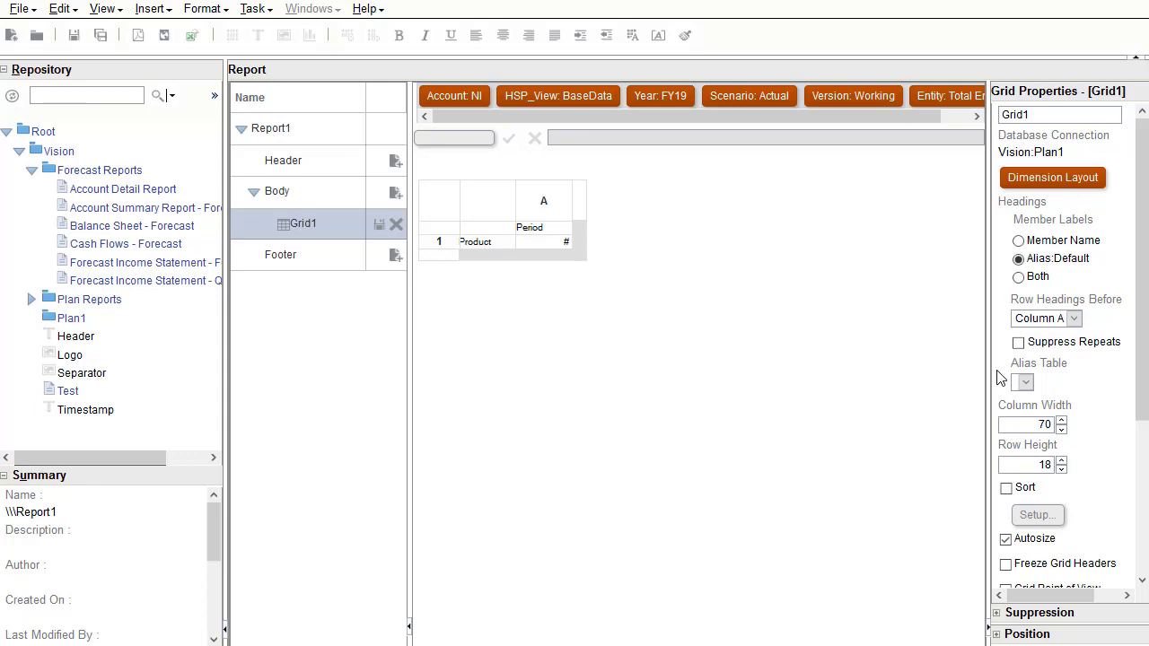
- Hide the repository panel to widen the report design area
{"action": "left_click", "coordinate": [225, 629]}
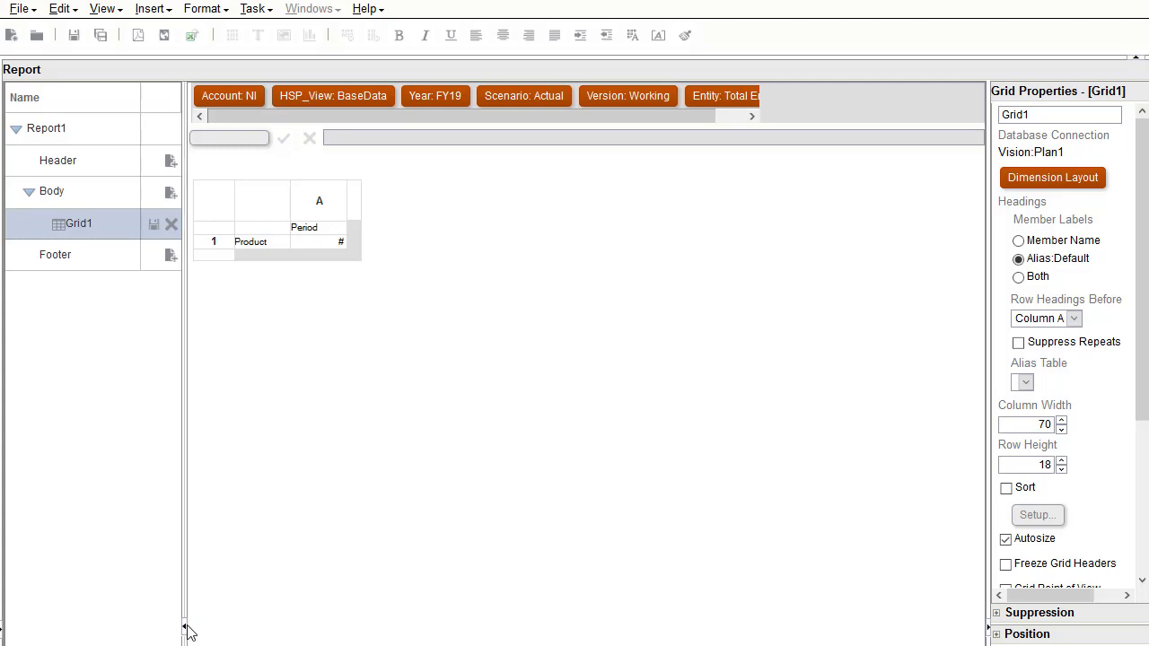
{"action": "left_click", "coordinate": [184, 628]}
{"action": "left_click", "coordinate": [7, 627]}
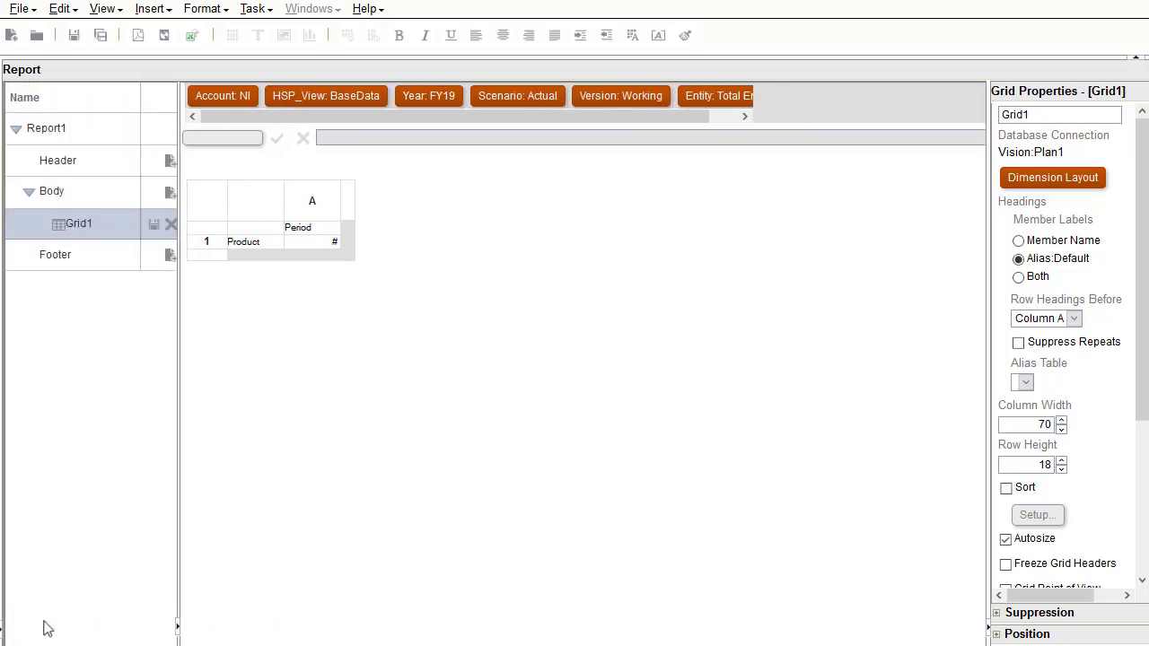
- Replace Period with YearTotal and Children of YearTotal (Inclusive), each in its own column
{"action": "double_click", "coordinate": [315, 236]}
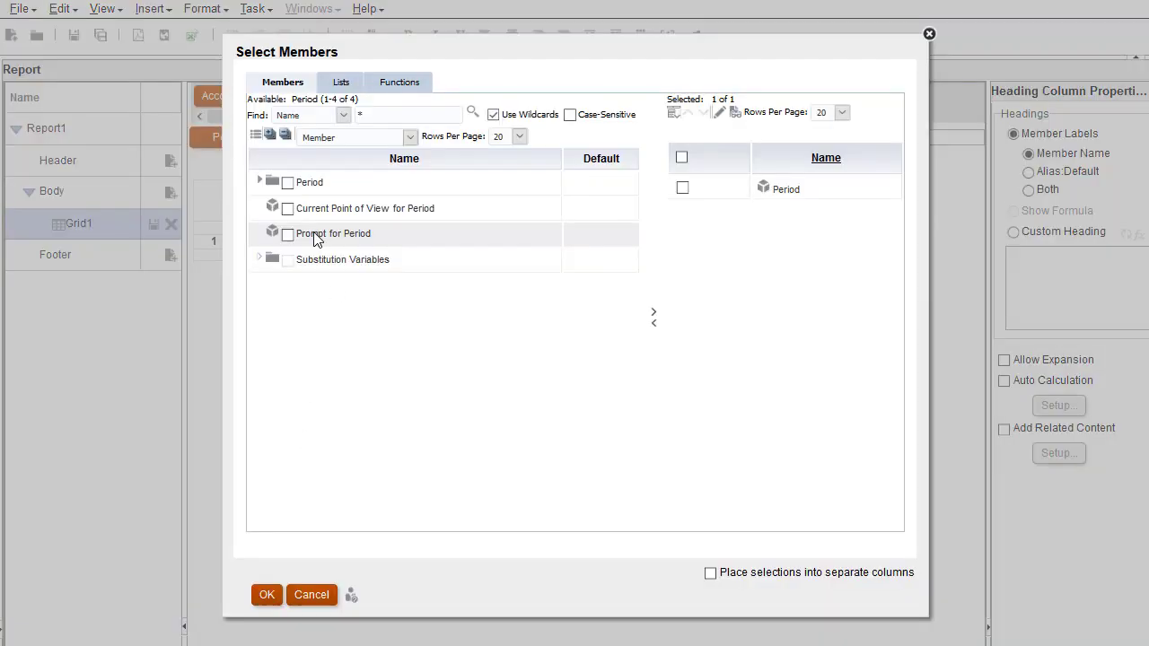
{"action": "left_click", "coordinate": [680, 186]}
{"action": "left_click", "coordinate": [653, 330]}
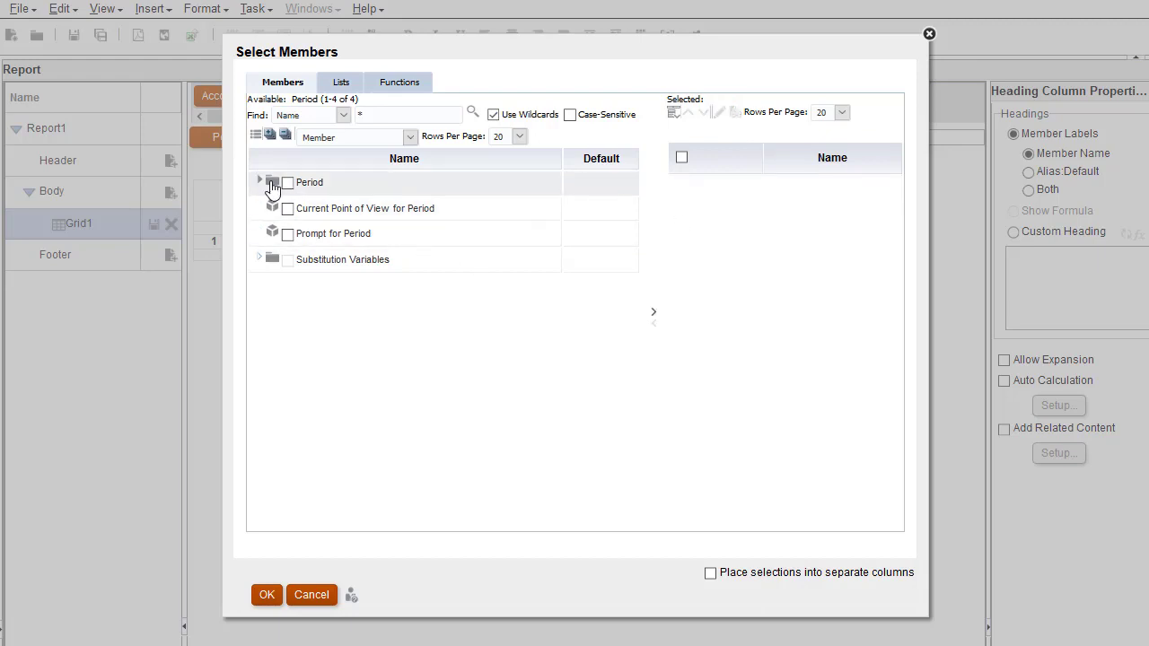
{"action": "left_click", "coordinate": [259, 181]}
{"action": "left_click", "coordinate": [300, 234]}
{"action": "left_click", "coordinate": [652, 314]}
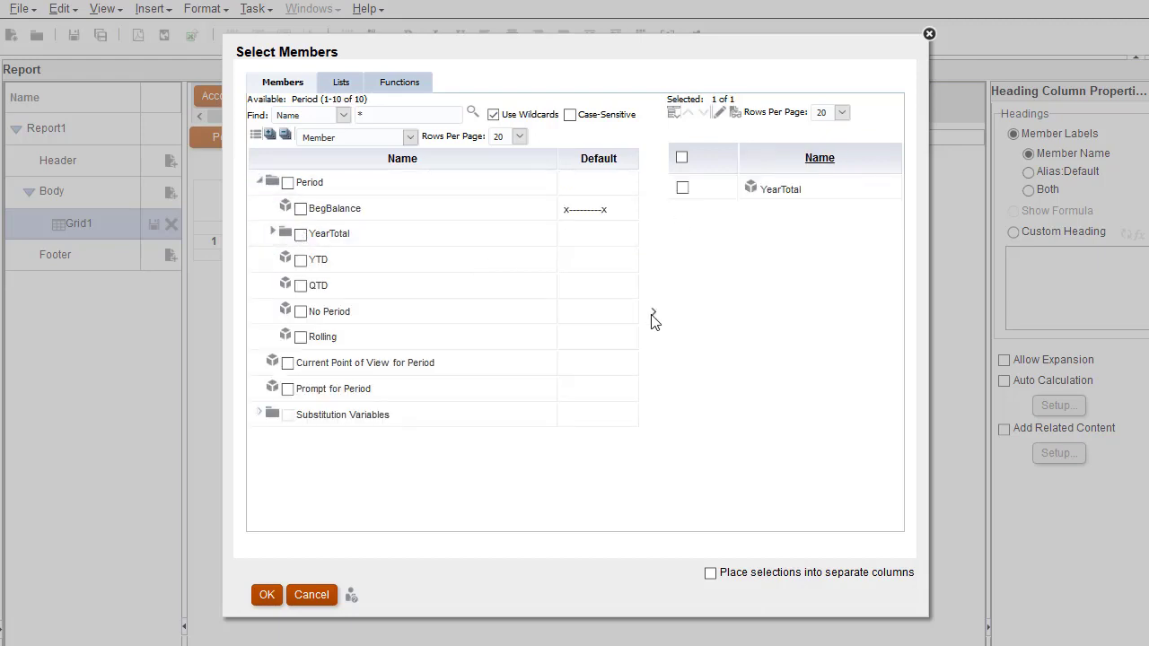
{"action": "left_click", "coordinate": [301, 234]}
{"action": "left_click", "coordinate": [410, 137]}
{"action": "left_click", "coordinate": [376, 185]}
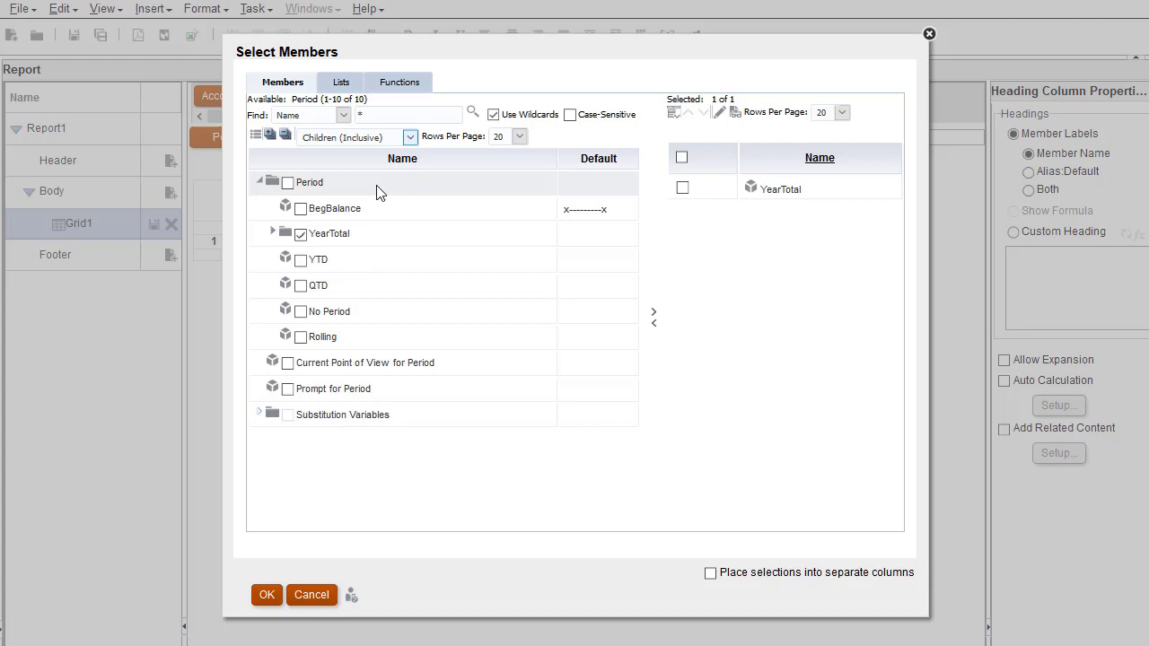
{"action": "left_click", "coordinate": [653, 312]}
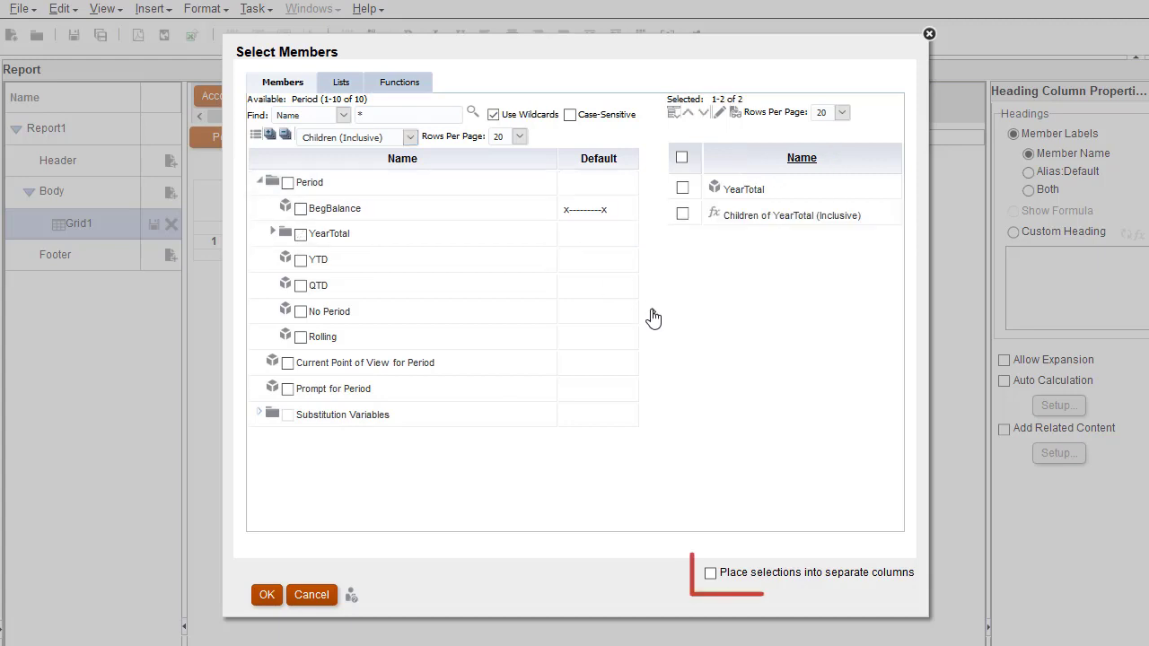
{"action": "left_click", "coordinate": [709, 575]}
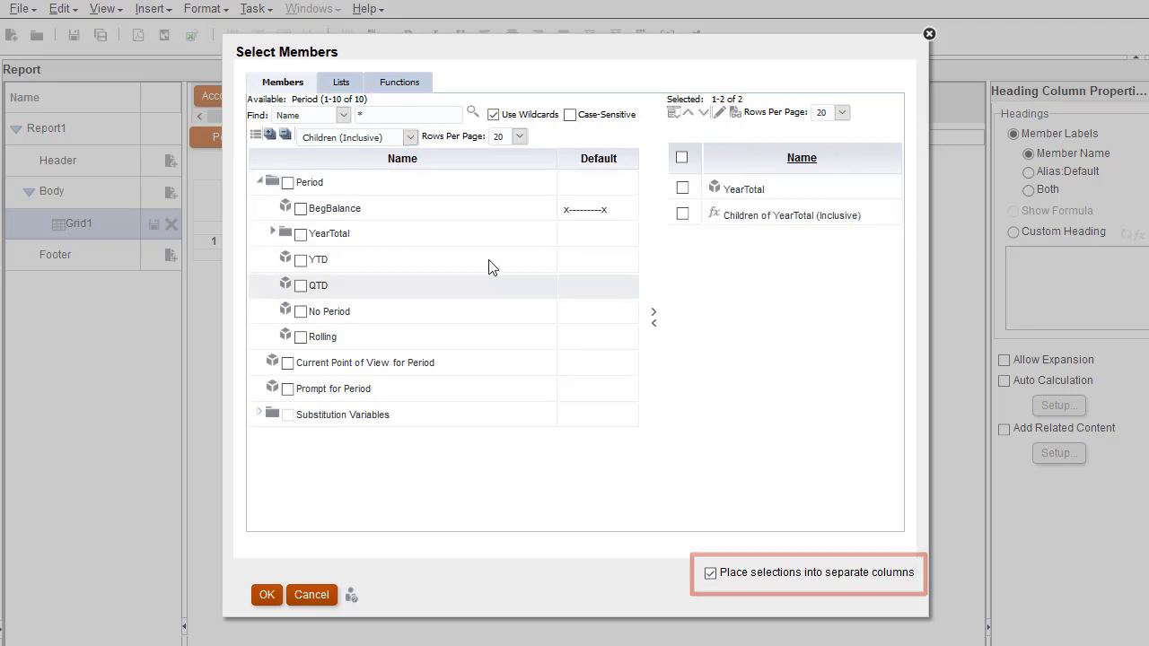
- Move YearTotal below Children of YearTotal (Inclusive) and confirm the column members
{"action": "left_click", "coordinate": [346, 90]}
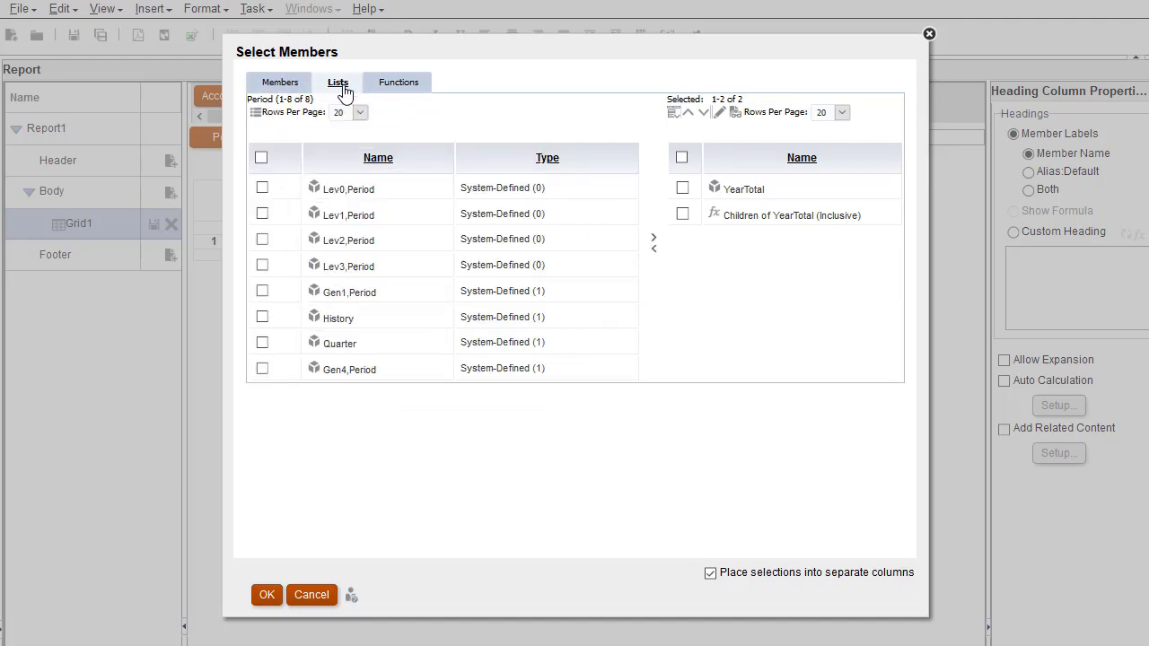
{"action": "left_click", "coordinate": [395, 84]}
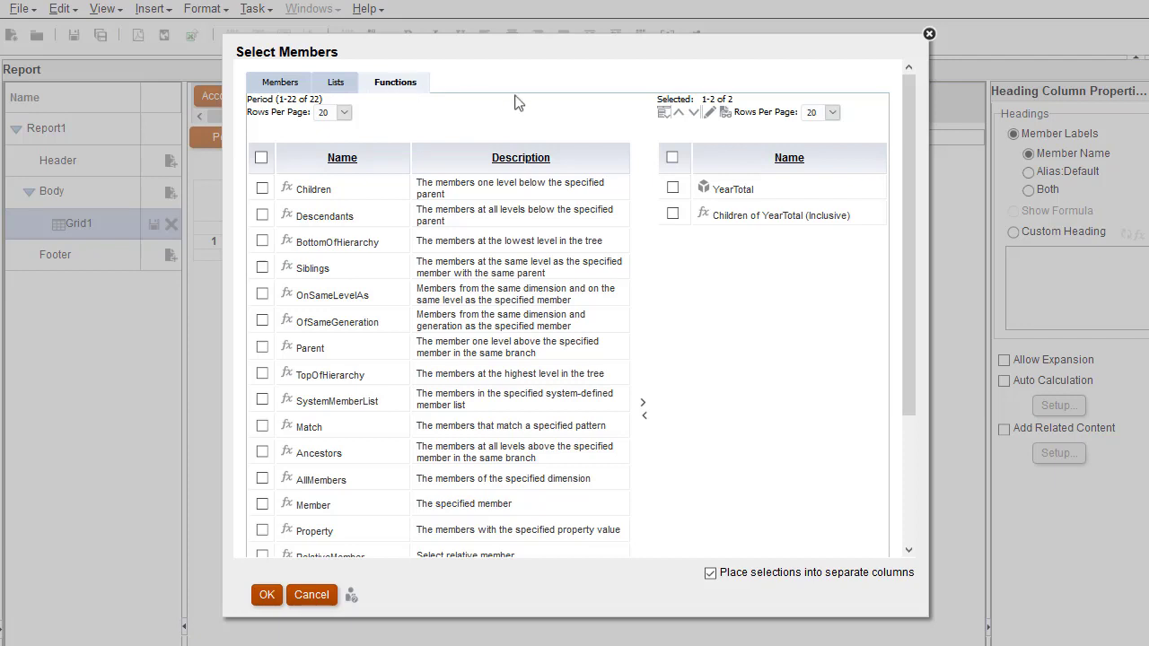
{"action": "left_click", "coordinate": [664, 114]}
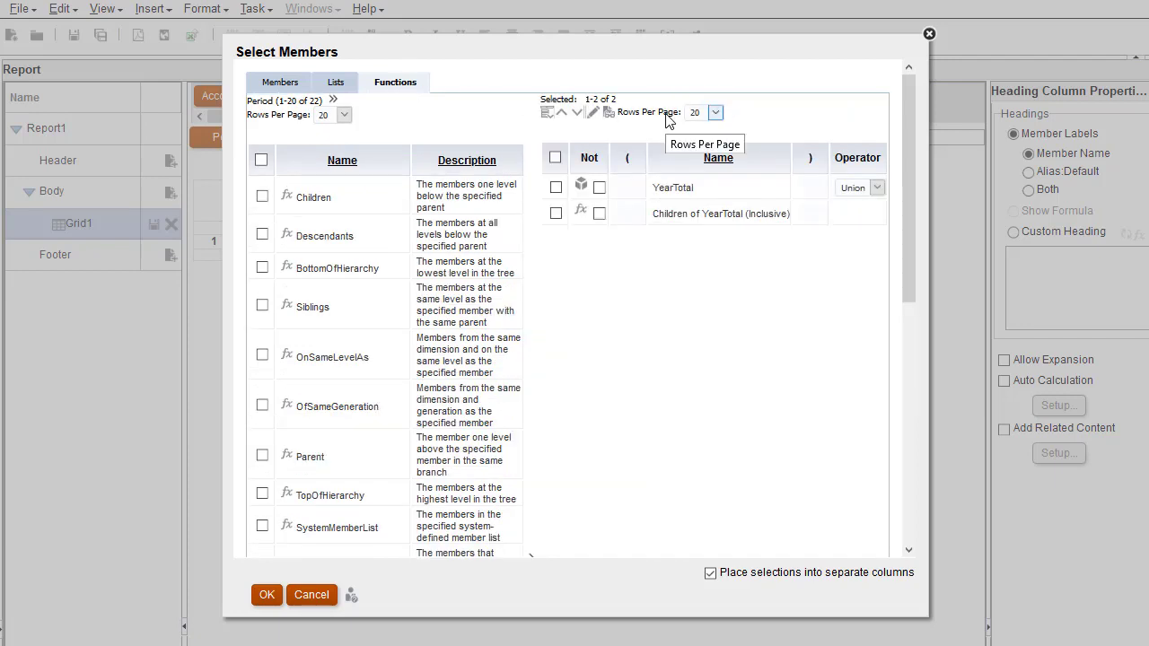
{"action": "left_click", "coordinate": [548, 114]}
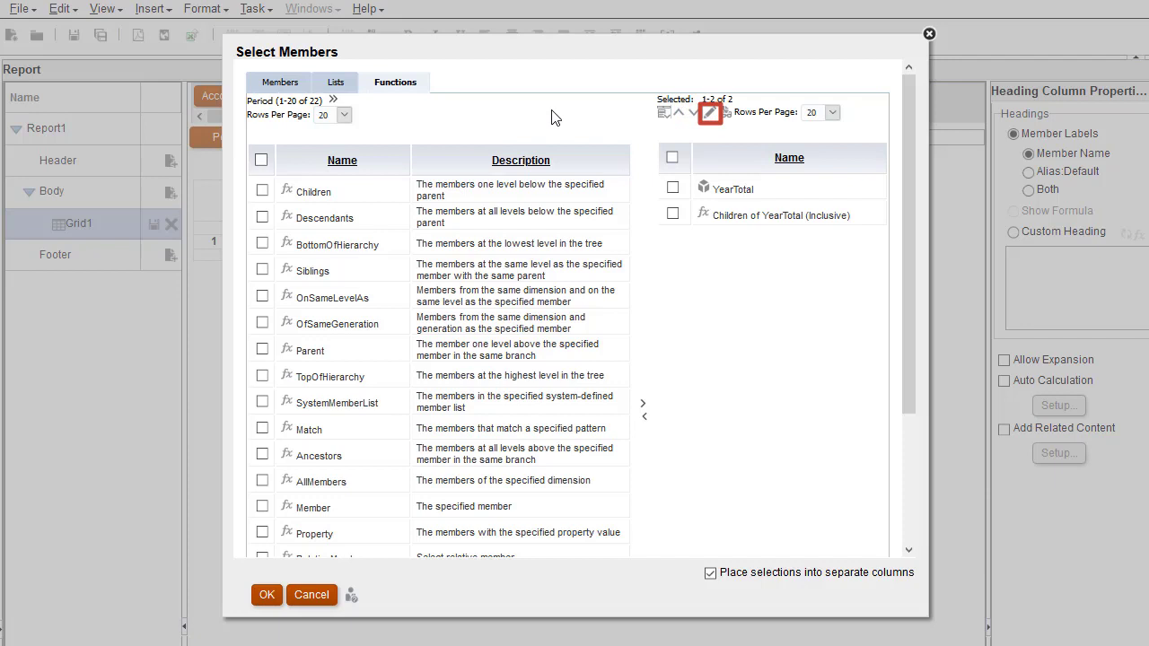
{"action": "left_click", "coordinate": [674, 188]}
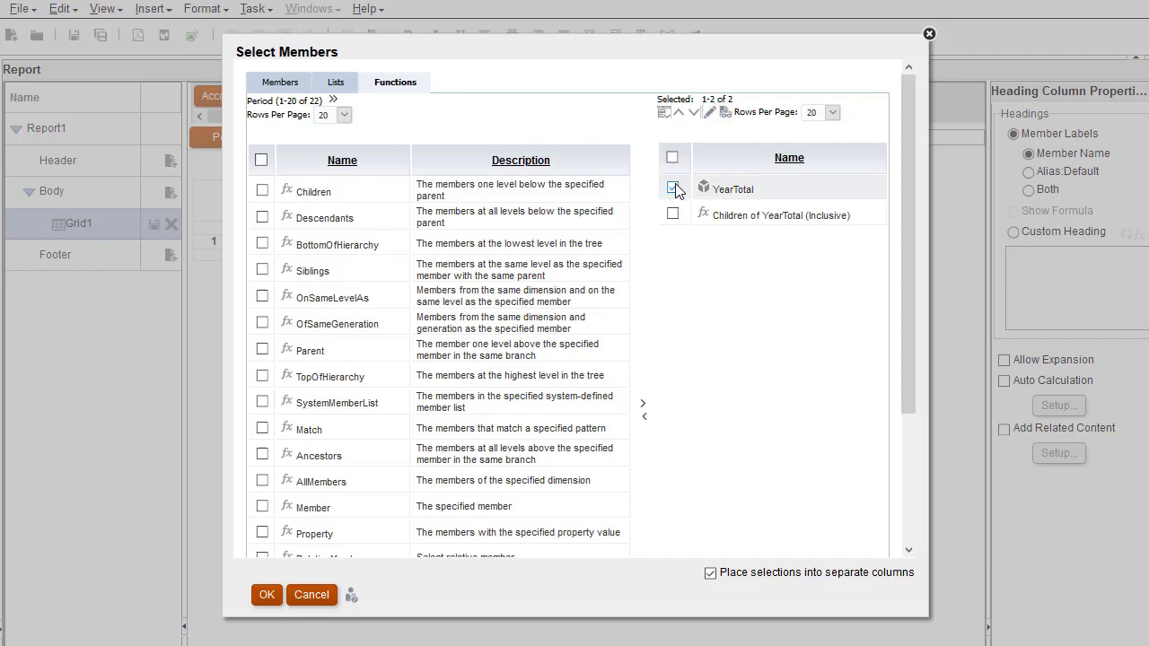
{"action": "left_click", "coordinate": [693, 112]}
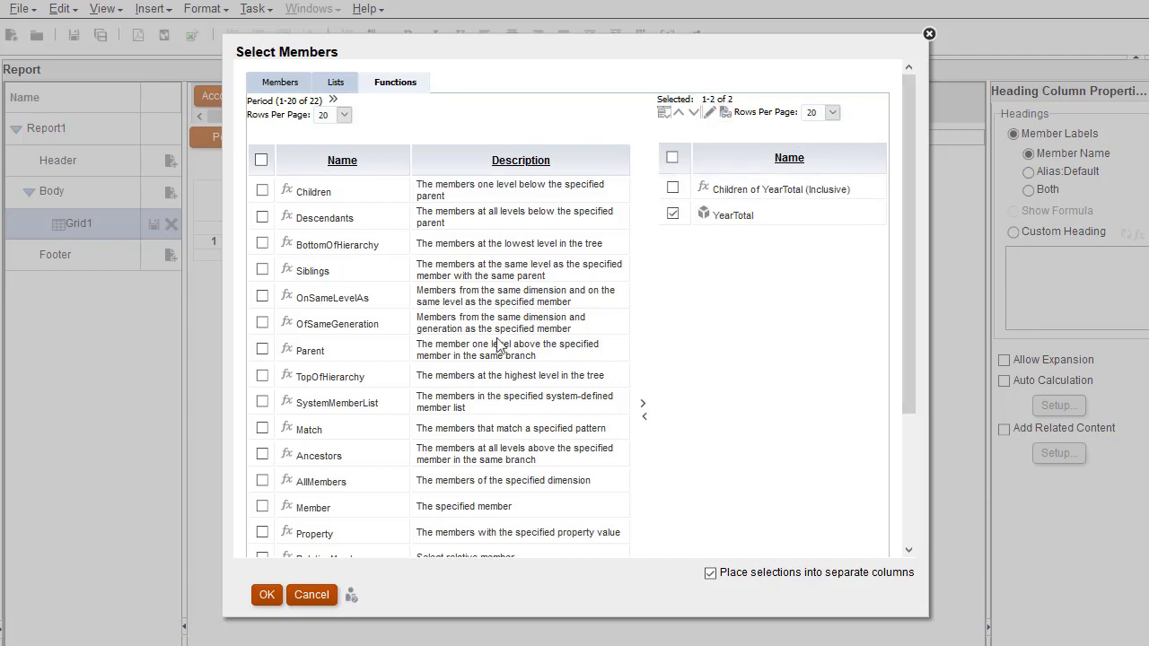
{"action": "left_click", "coordinate": [268, 595]}
- Move Grid1 further right toward the page centre
{"action": "left_click", "coordinate": [53, 129]}
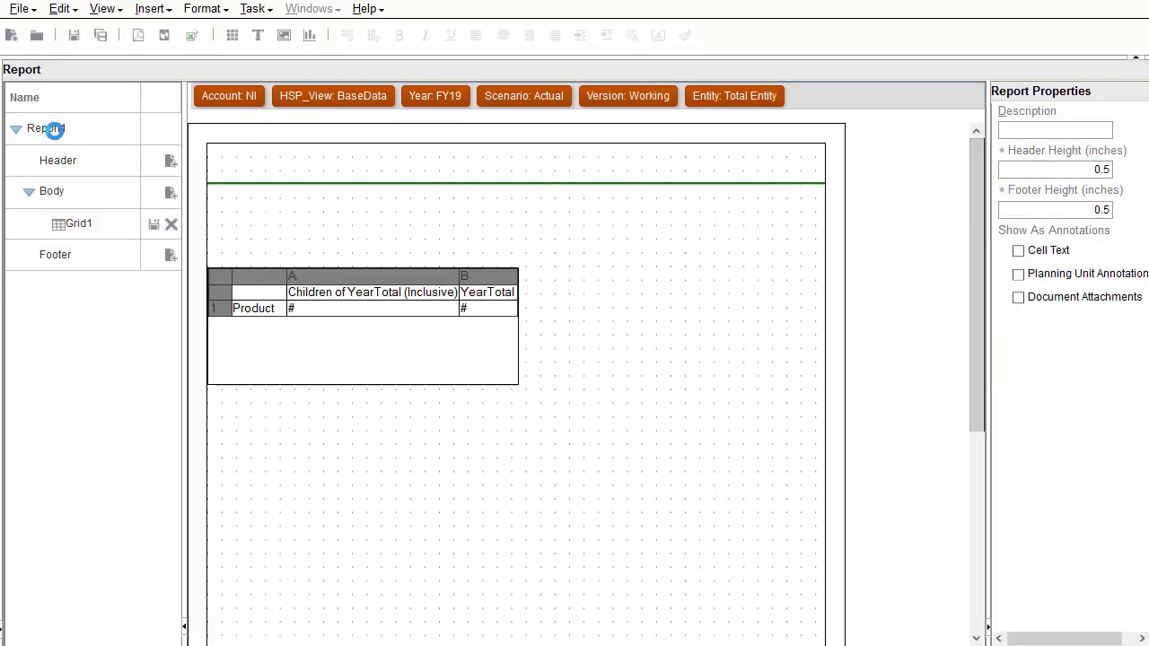
{"action": "left_click_drag", "start_coordinate": [209, 269], "coordinate": [354, 272]}
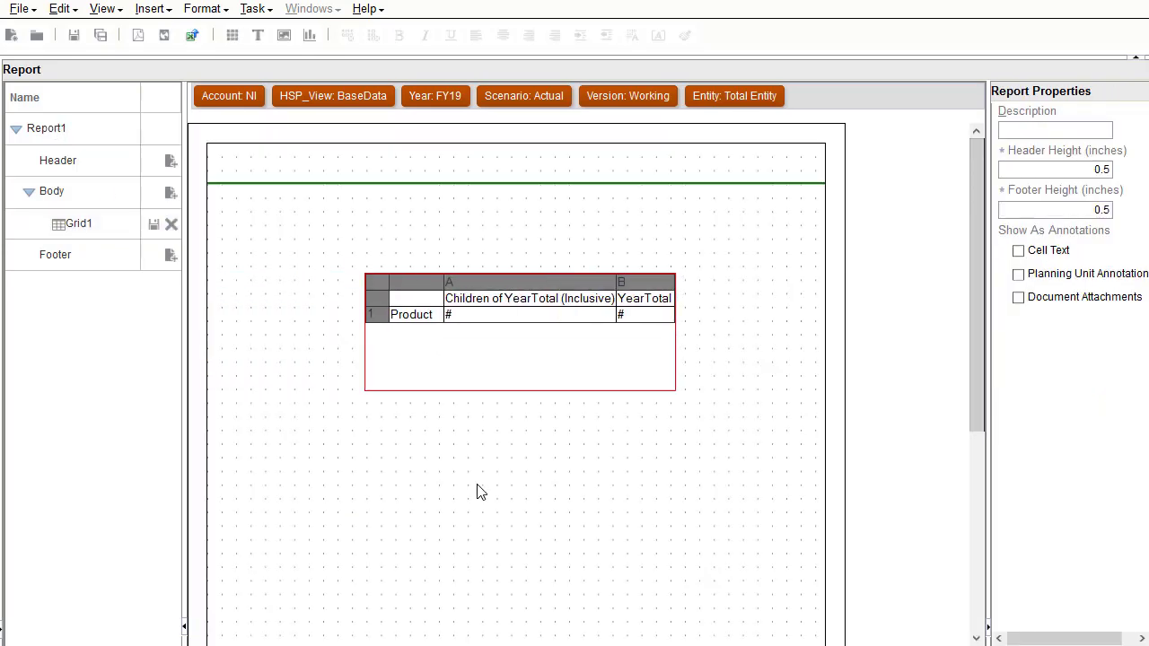
{"action": "left_click", "coordinate": [77, 224]}
- Replace the Product row with P_100, P_110, P_120 and P_130 as separate rows
{"action": "double_click", "coordinate": [257, 244]}
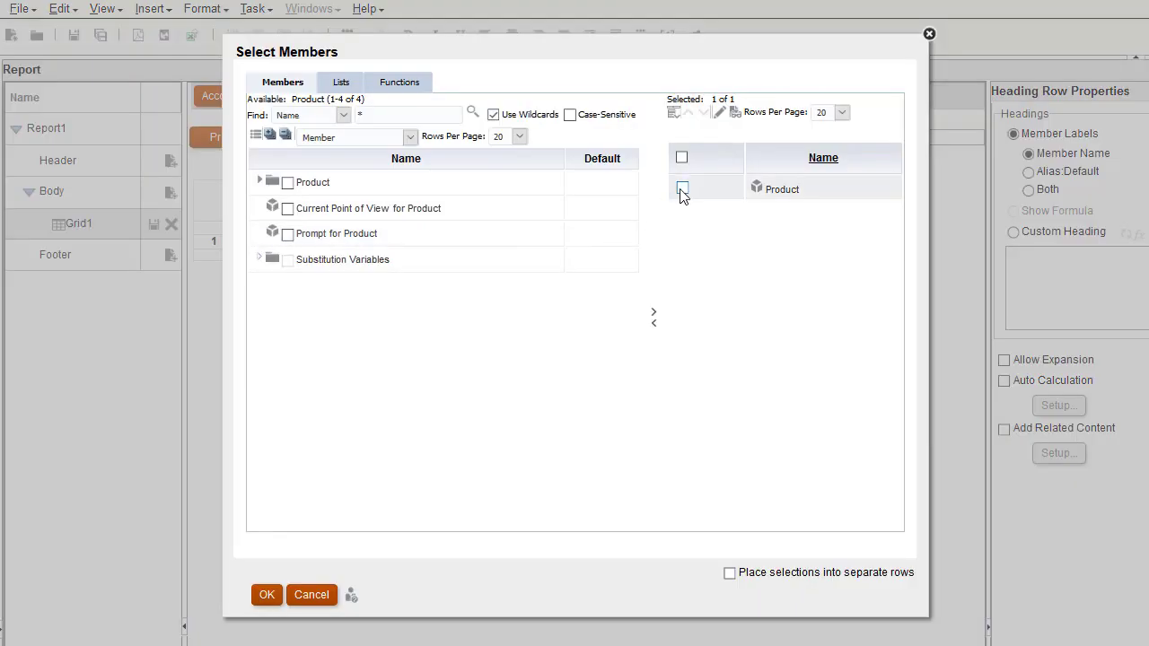
{"action": "left_click", "coordinate": [682, 190]}
{"action": "left_click", "coordinate": [259, 181]}
{"action": "left_click", "coordinate": [272, 205]}
{"action": "left_click", "coordinate": [286, 248]}
{"action": "left_click", "coordinate": [326, 232]}
{"action": "left_click", "coordinate": [326, 258]}
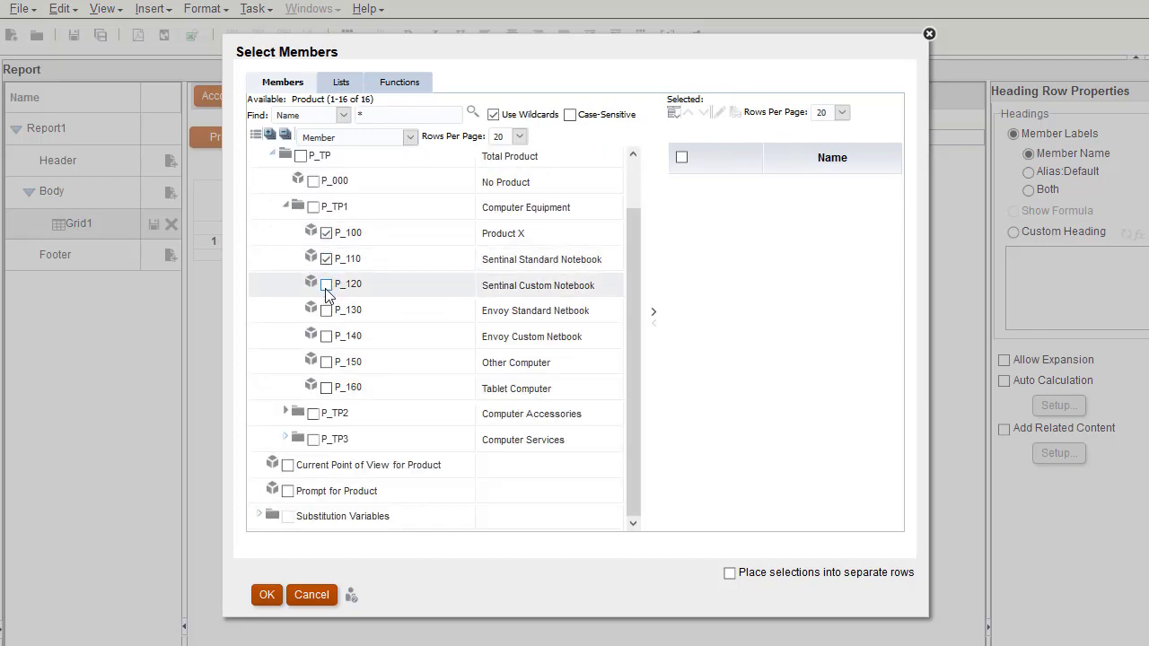
{"action": "left_click", "coordinate": [326, 285]}
{"action": "left_click", "coordinate": [326, 309]}
{"action": "left_click", "coordinate": [653, 312]}
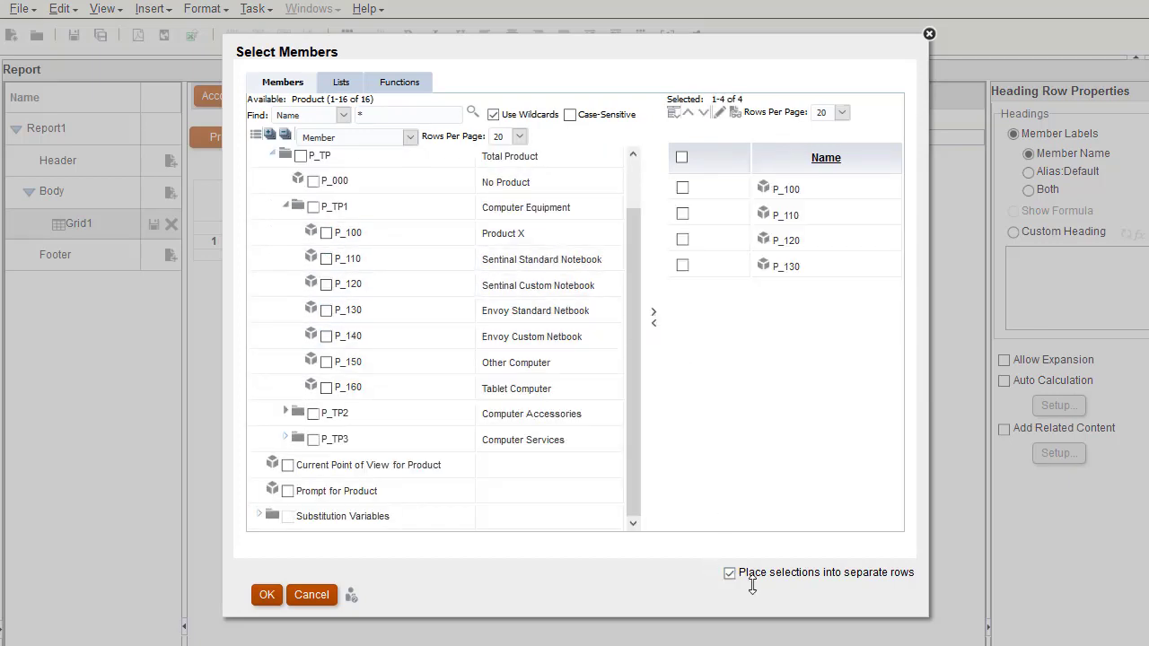
{"action": "left_click", "coordinate": [266, 595]}
- Make the product row labels and the column headings bold
{"action": "left_click_drag", "start_coordinate": [258, 244], "coordinate": [258, 338]}
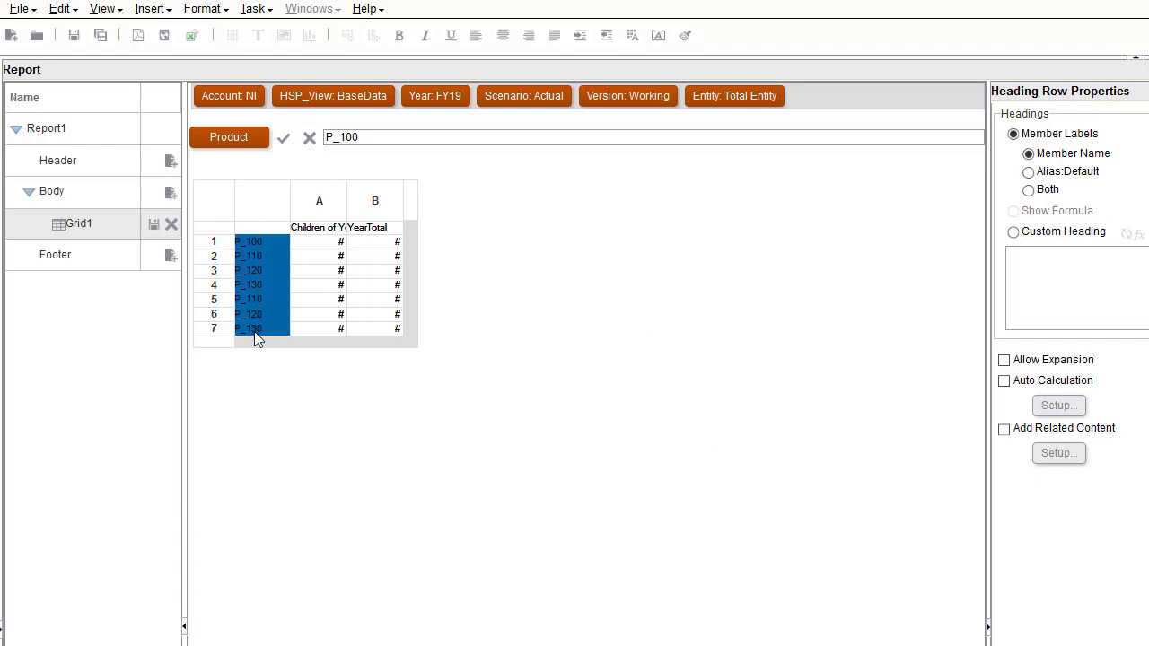
{"action": "left_click", "coordinate": [408, 35]}
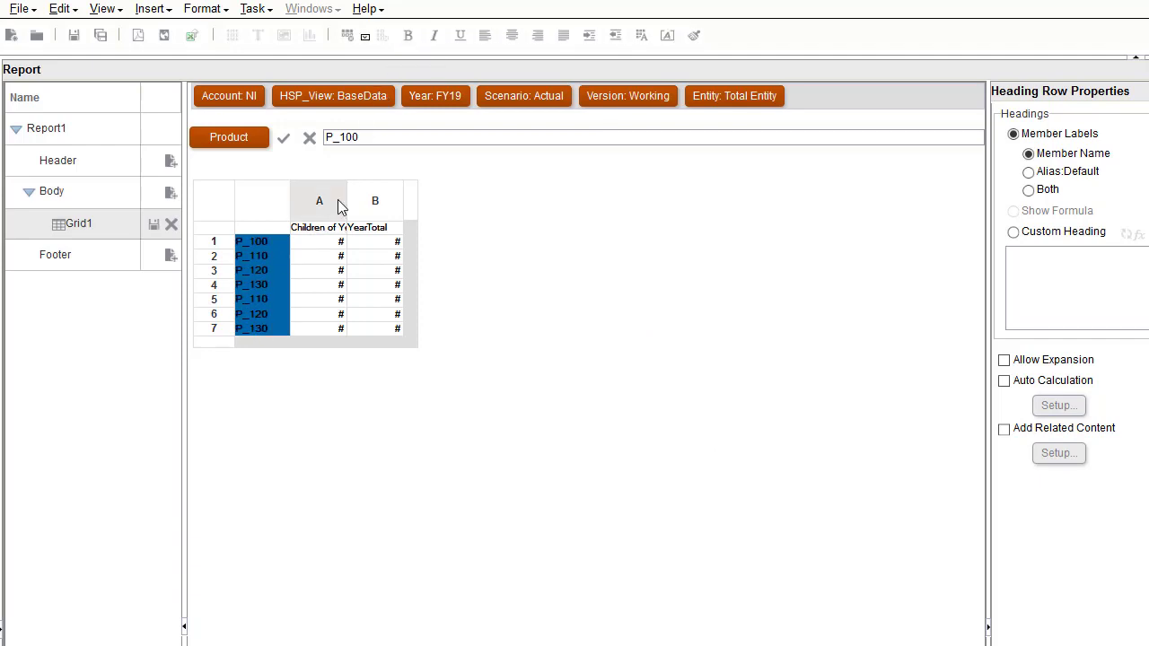
{"action": "left_click_drag", "start_coordinate": [340, 226], "coordinate": [354, 231]}
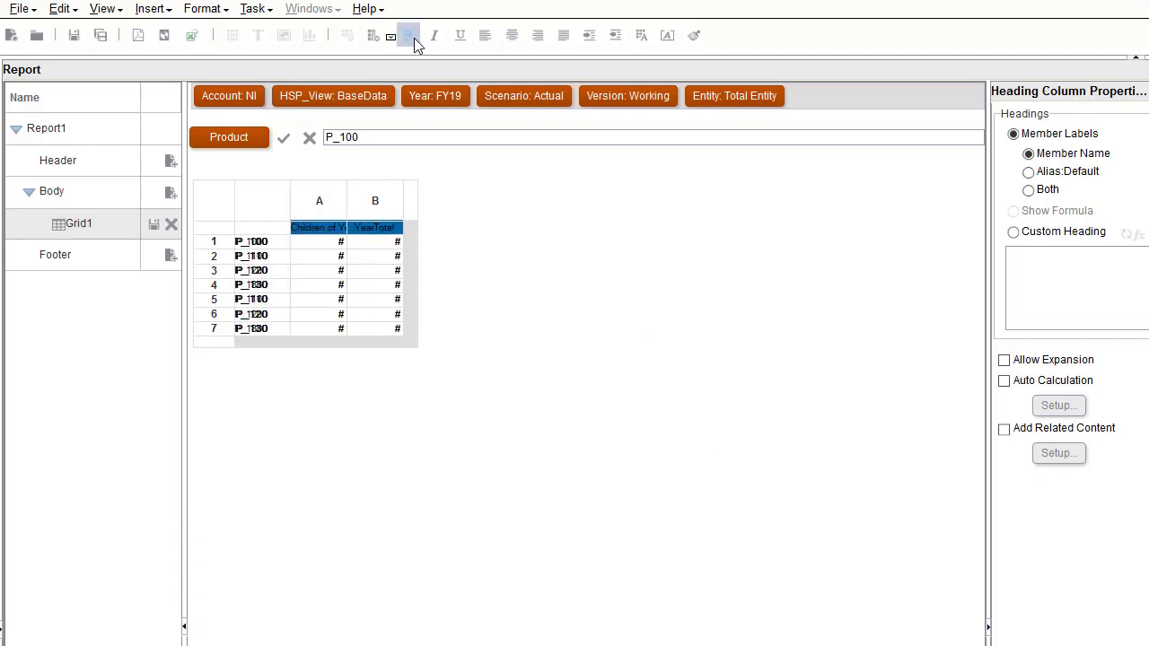
{"action": "left_click", "coordinate": [411, 37]}
- Add a bottom border under the column headings in Format Cells
{"action": "right_click", "coordinate": [364, 232]}
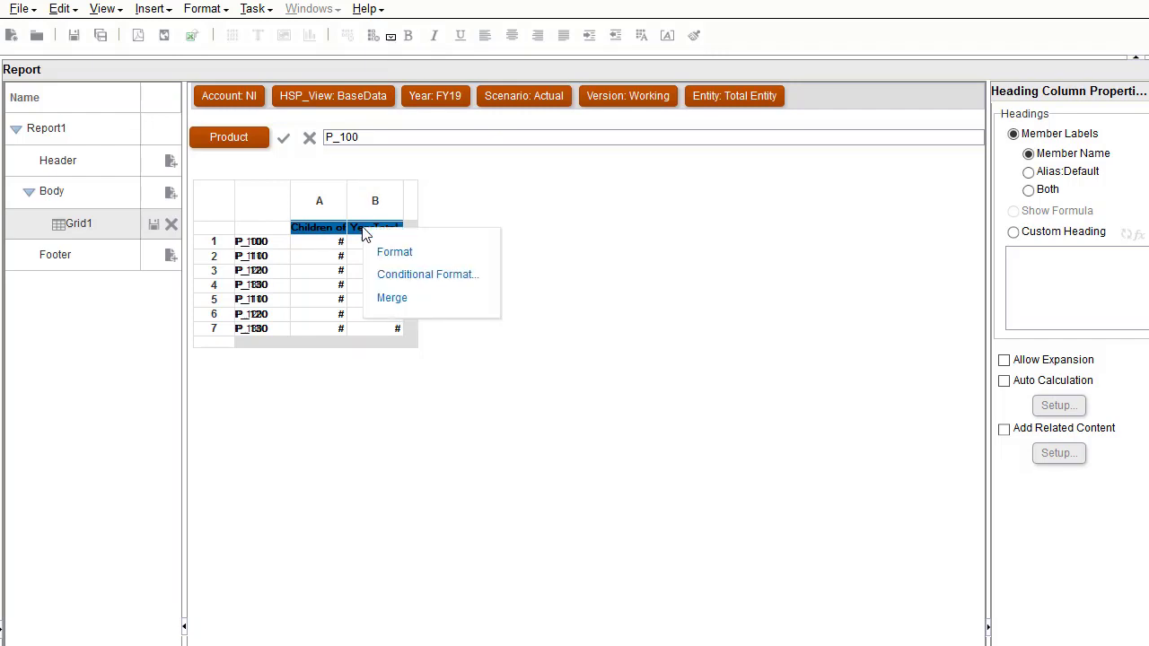
{"action": "left_click", "coordinate": [386, 254]}
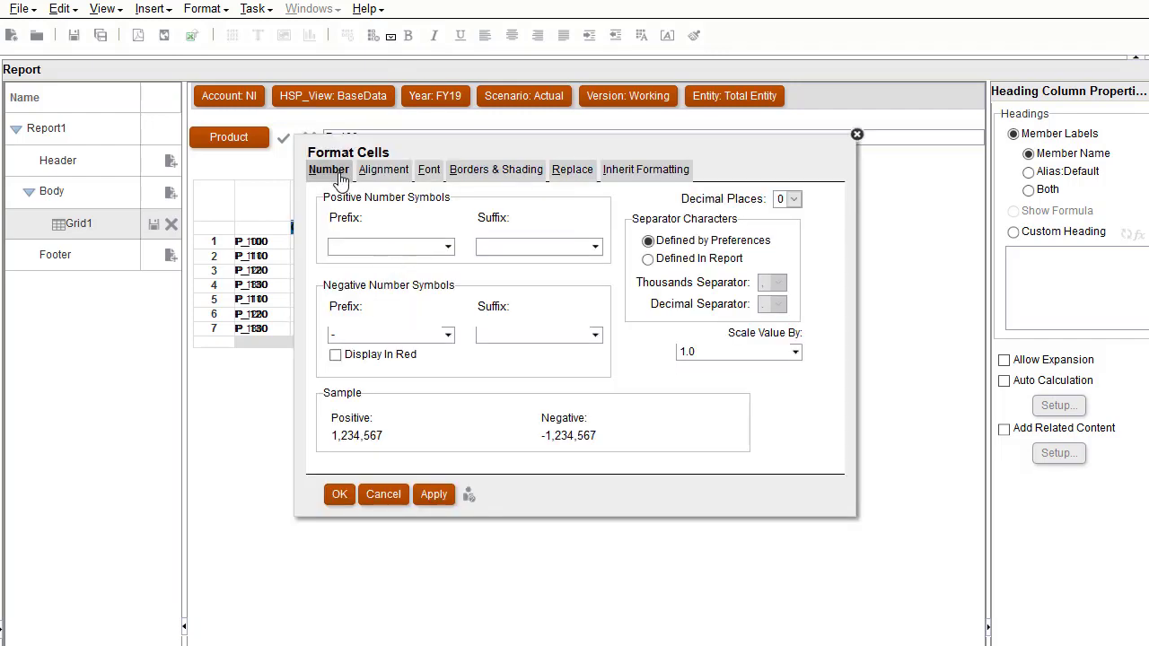
{"action": "left_click", "coordinate": [377, 174]}
{"action": "left_click", "coordinate": [429, 172]}
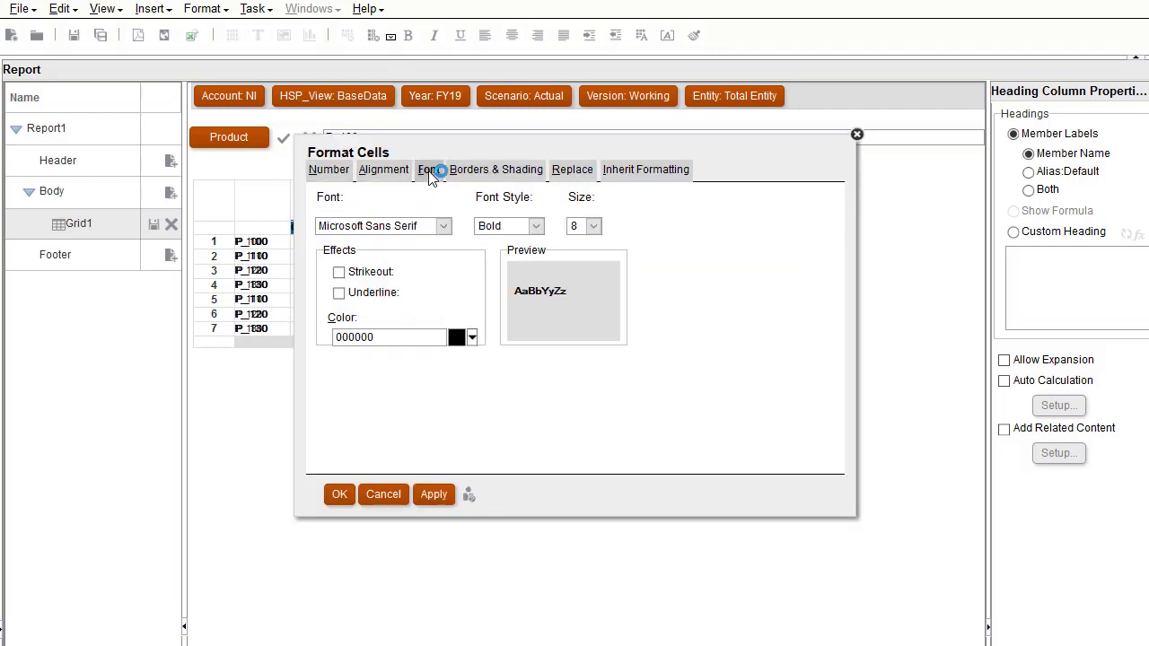
{"action": "left_click", "coordinate": [476, 171]}
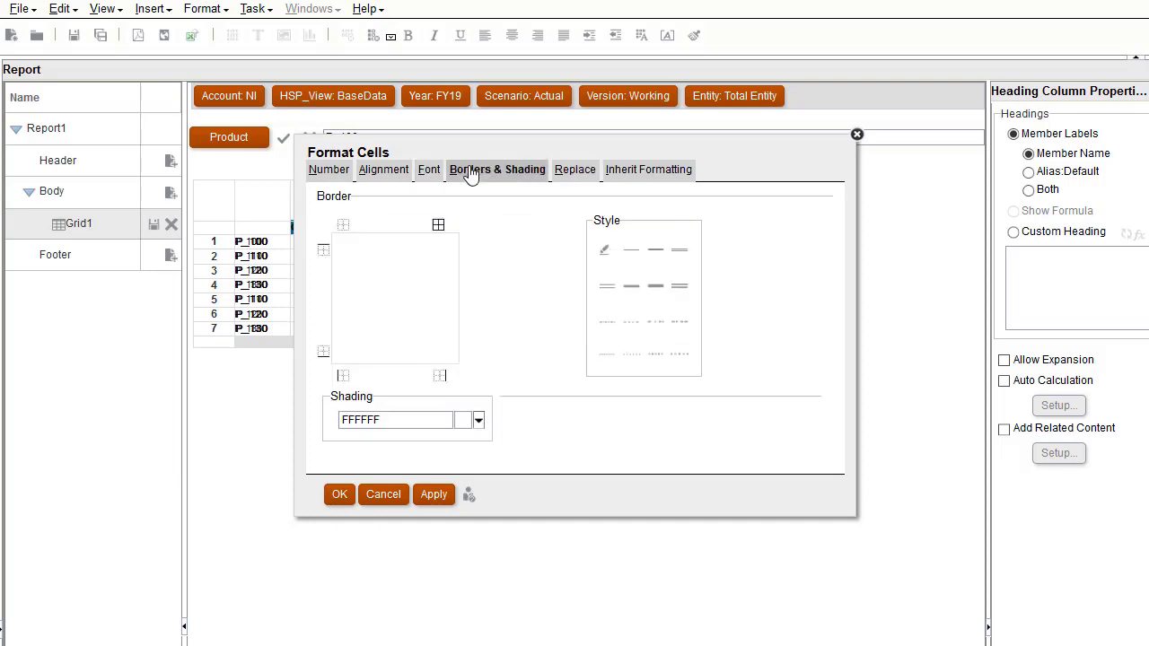
{"action": "left_click", "coordinate": [400, 357]}
{"action": "left_click", "coordinate": [431, 495]}
{"action": "left_click", "coordinate": [346, 496]}
- Enlarge the report header and insert the Logo.gif image in it
{"action": "left_click", "coordinate": [113, 163]}
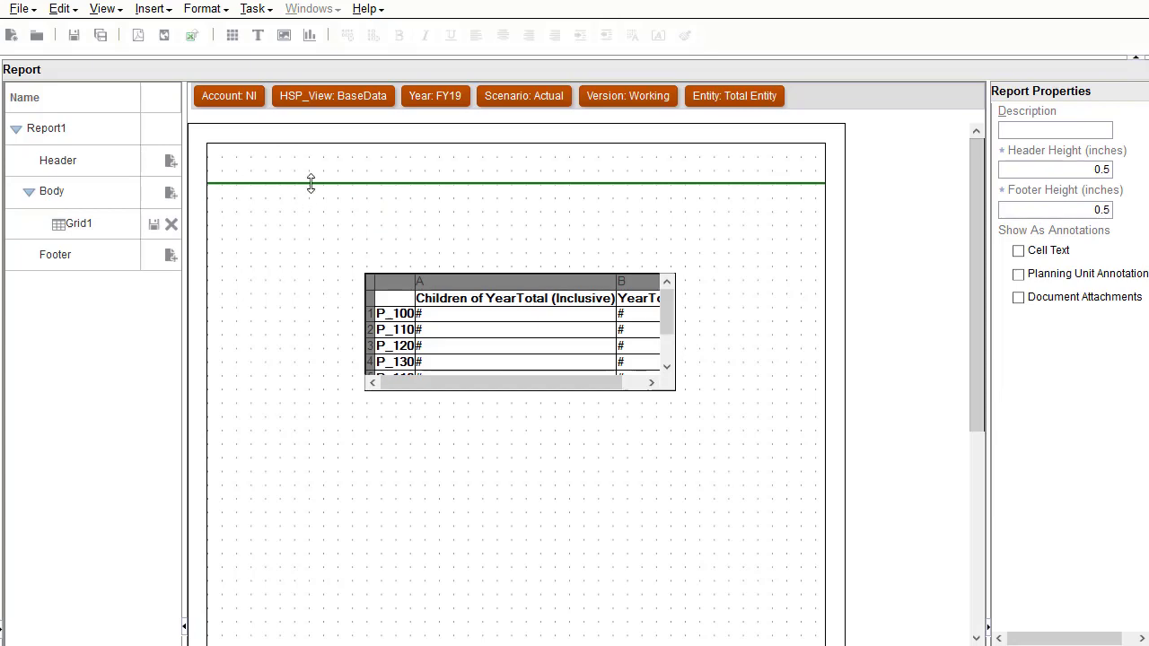
{"action": "left_click_drag", "start_coordinate": [310, 183], "coordinate": [305, 249]}
{"action": "left_click", "coordinate": [284, 35]}
{"action": "left_click_drag", "start_coordinate": [248, 156], "coordinate": [326, 224]}
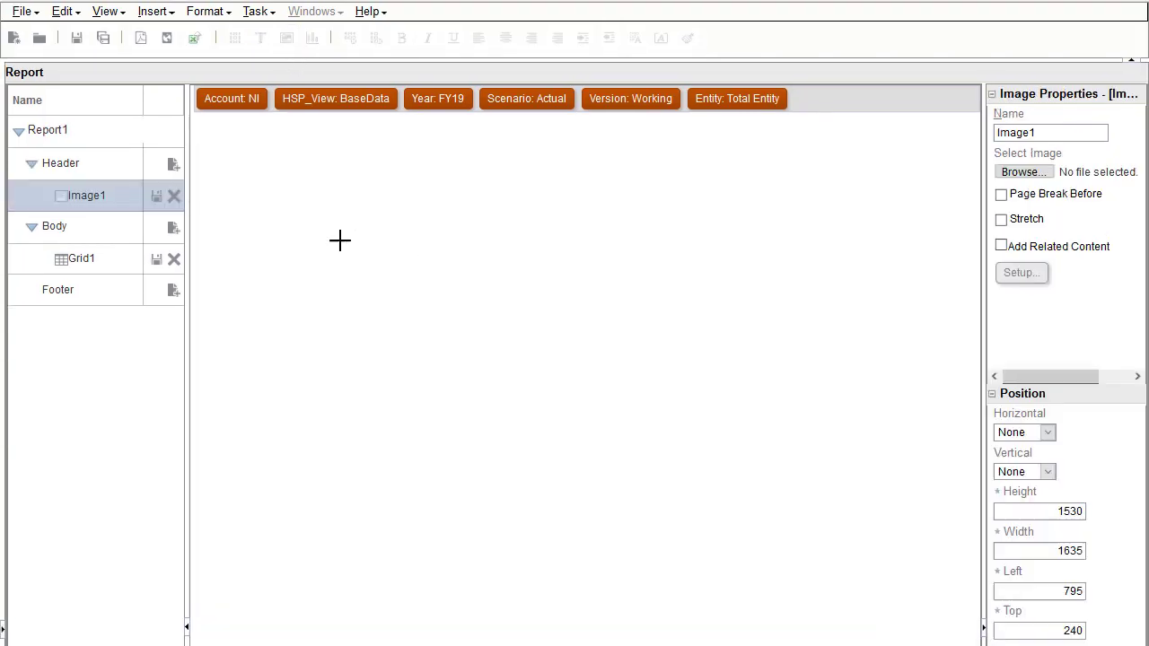
{"action": "left_click", "coordinate": [1003, 167]}
{"action": "left_click", "coordinate": [293, 126]}
{"action": "left_click", "coordinate": [400, 257]}
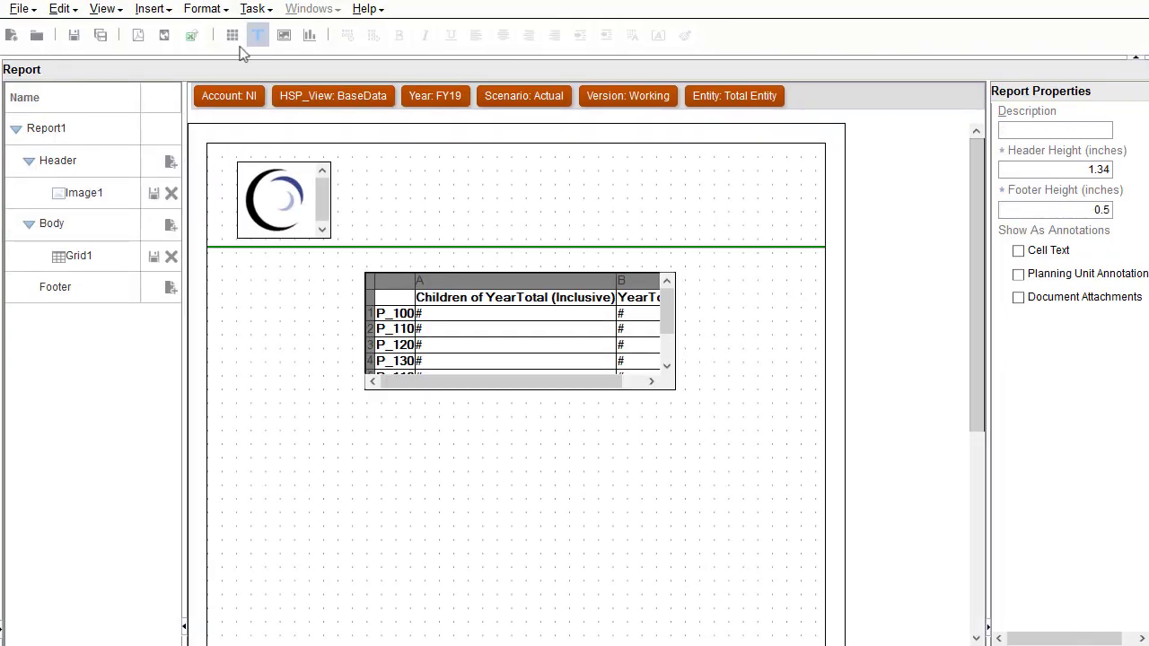
- Add a header text box reading 'Revenue for Computer Equipment' and 'VISION CORPORATION'
{"action": "left_click", "coordinate": [260, 37]}
{"action": "left_click_drag", "start_coordinate": [202, 131], "coordinate": [708, 239]}
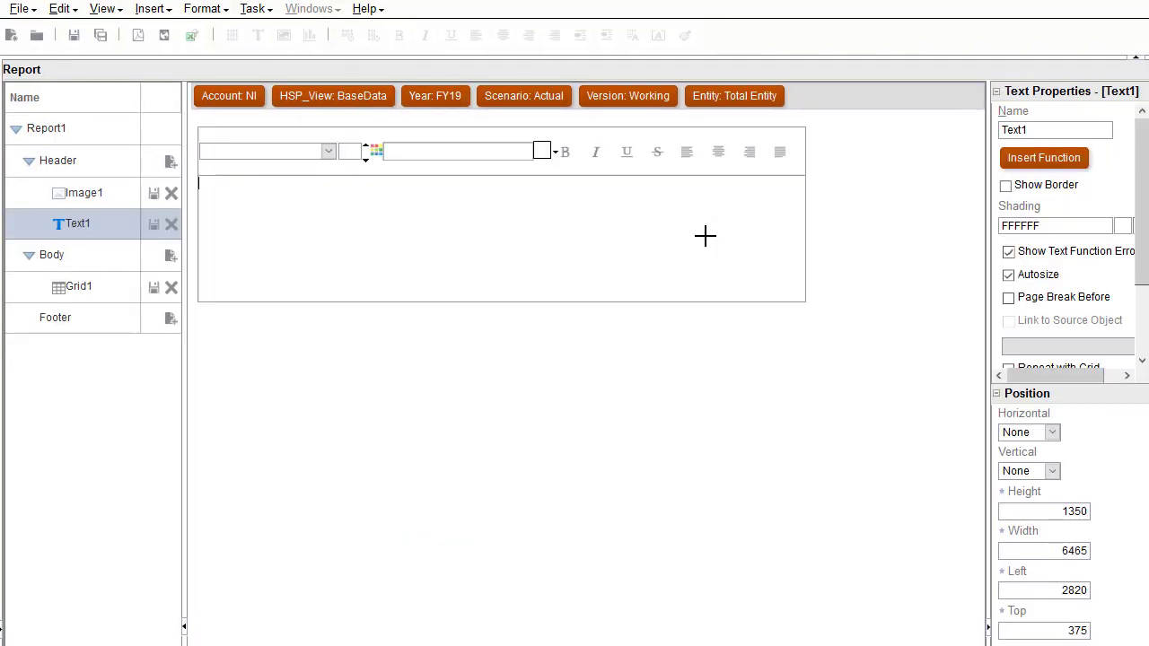
{"action": "type", "text": "Revenue for Computer Equipment"}
{"action": "key", "text": "Return"}
{"action": "type", "text": "VISION CORPORATION"}
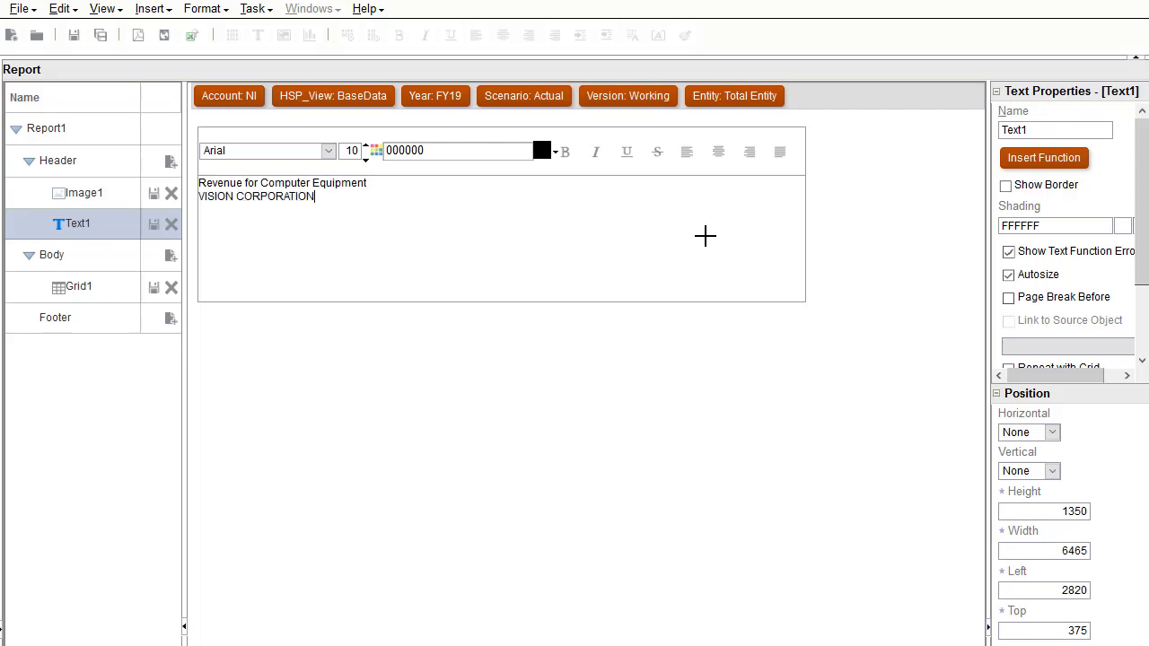
- Make the second title line blue, centre both lines, and set horizontal position Relative
{"action": "left_click_drag", "start_coordinate": [368, 183], "coordinate": [198, 184]}
{"action": "left_click_drag", "start_coordinate": [316, 201], "coordinate": [429, 206]}
{"action": "left_click", "coordinate": [555, 152]}
{"action": "left_click", "coordinate": [604, 296]}
{"action": "left_click", "coordinate": [726, 151]}
{"action": "left_click", "coordinate": [1052, 433]}
{"action": "left_click", "coordinate": [1024, 469]}
{"action": "left_click", "coordinate": [84, 193]}
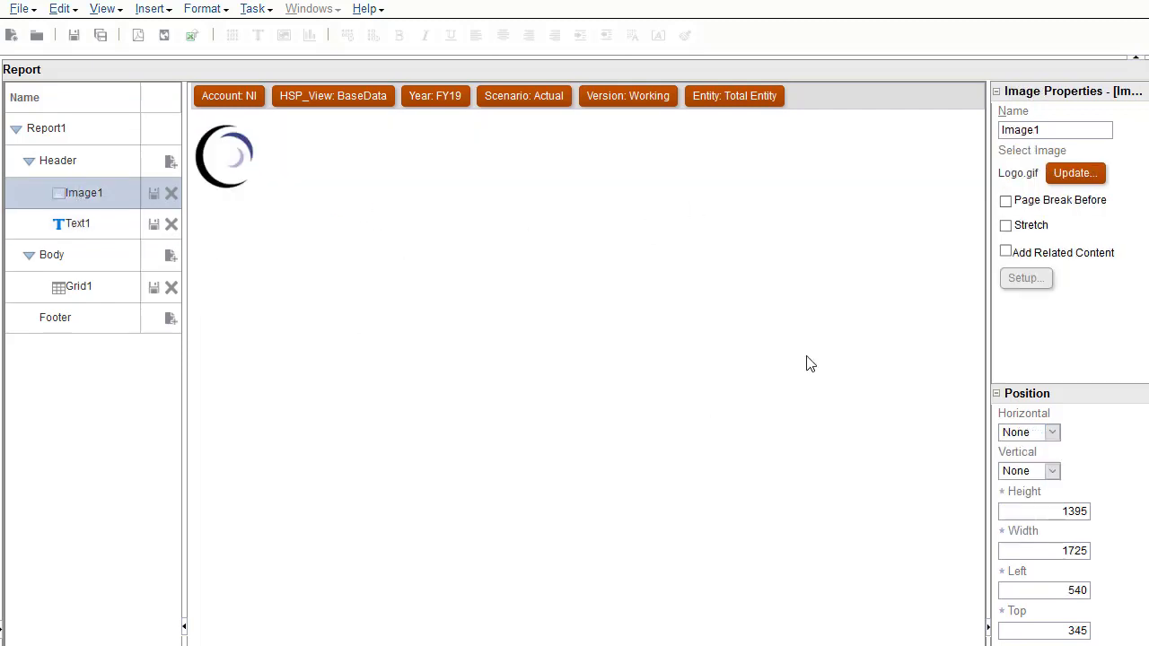
- Draw Chart1 below Grid1, set its chart type to Combo bar-line, and reselect Report1
{"action": "left_click", "coordinate": [36, 124]}
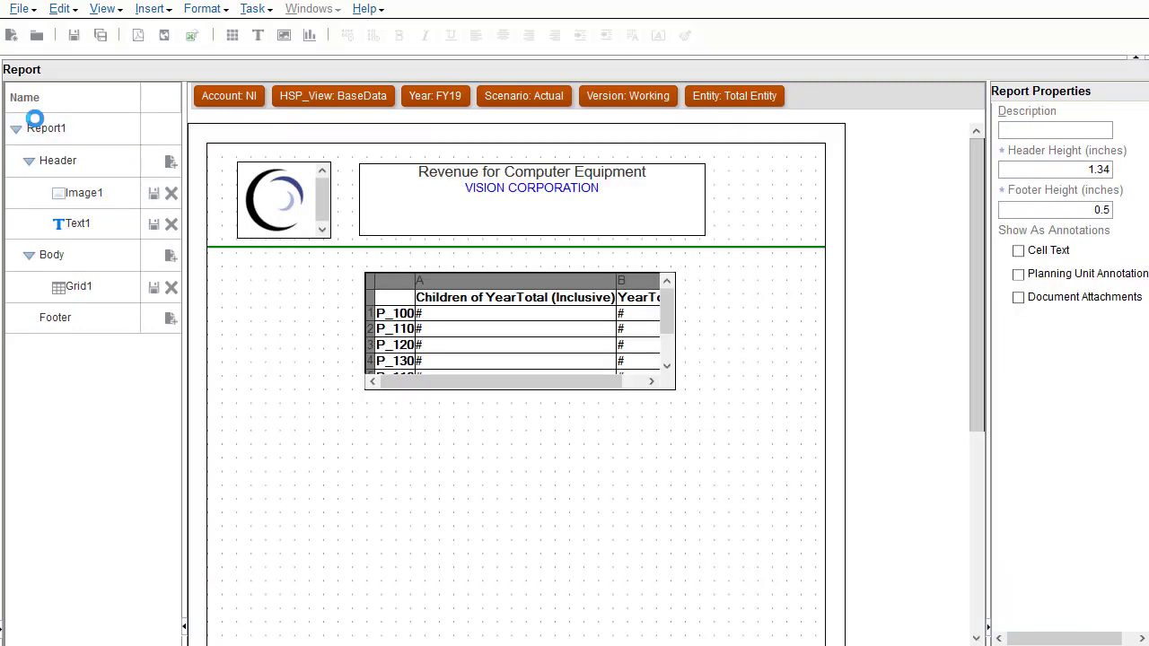
{"action": "left_click_drag", "start_coordinate": [280, 477], "coordinate": [691, 609]}
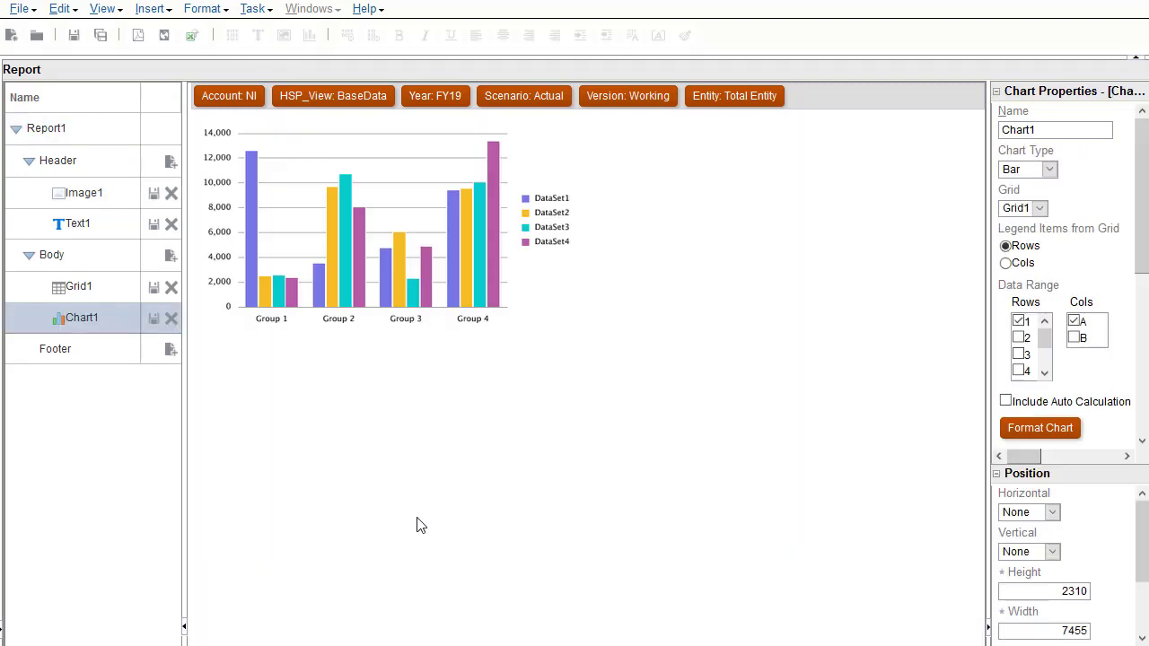
{"action": "left_click", "coordinate": [1049, 170]}
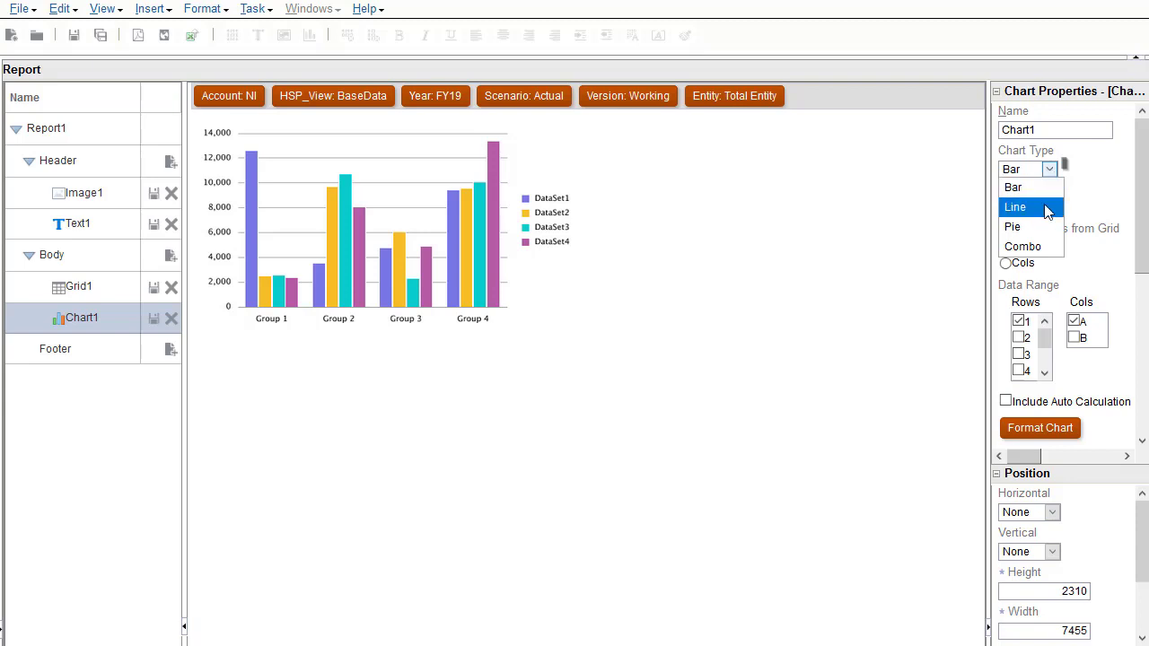
{"action": "left_click", "coordinate": [1043, 206]}
{"action": "left_click", "coordinate": [1049, 169]}
{"action": "left_click", "coordinate": [1049, 224]}
{"action": "left_click", "coordinate": [1049, 169]}
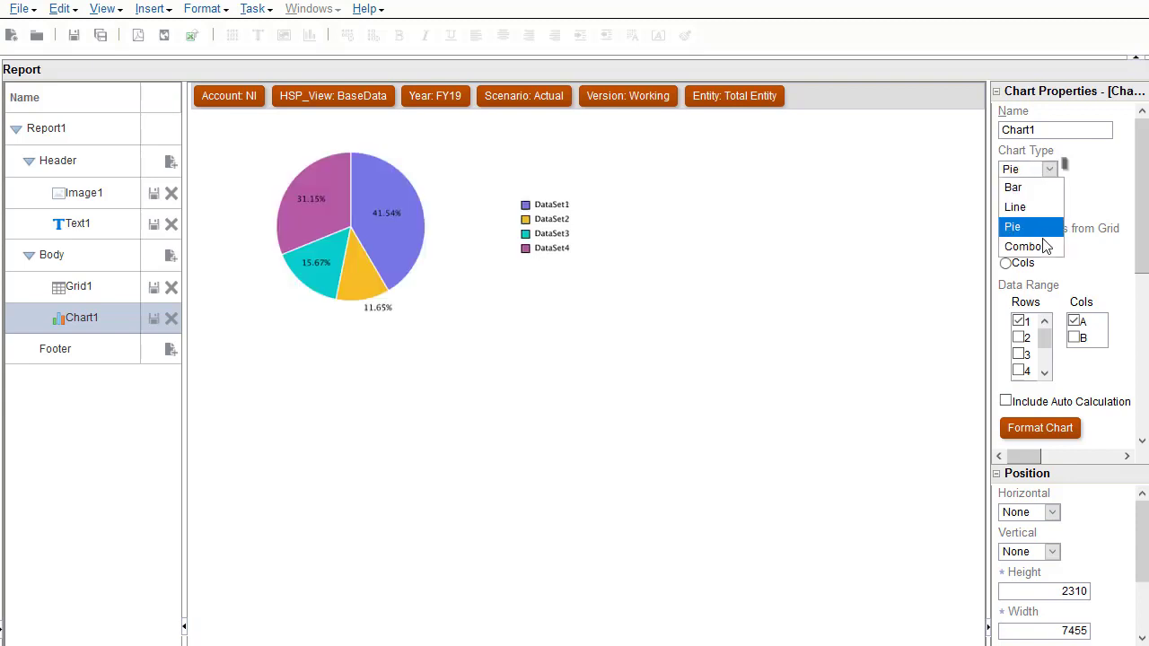
{"action": "left_click", "coordinate": [1044, 244]}
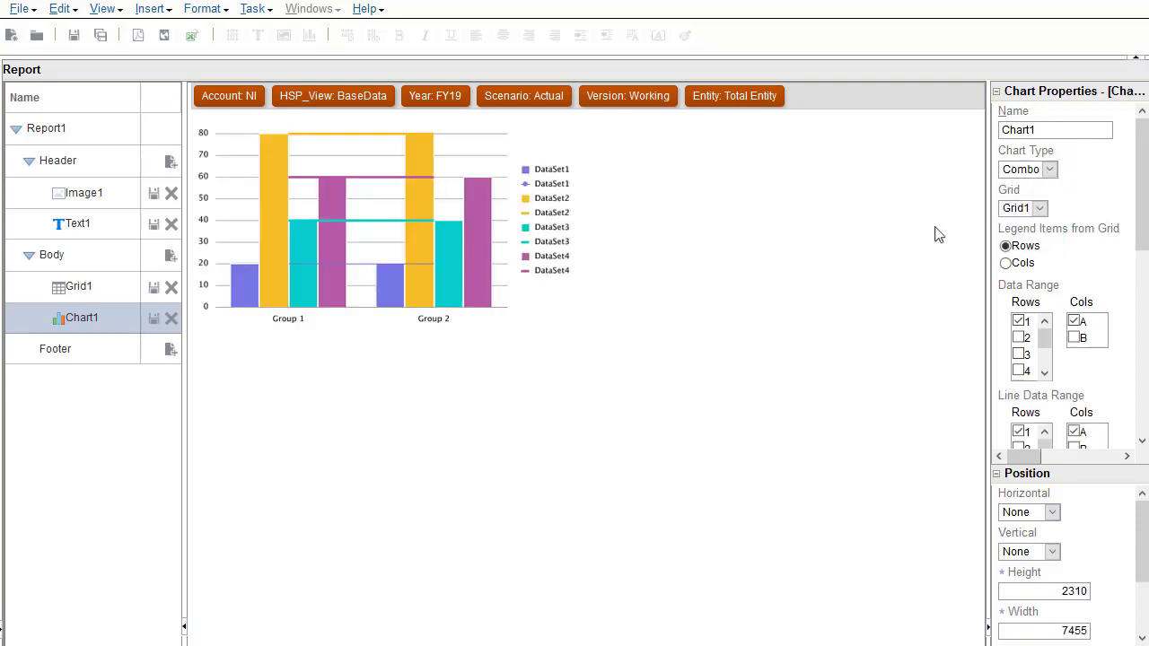
{"action": "left_click", "coordinate": [46, 127]}
- Save the report as 'Notebook Revenue' in Vision/Forecast Reports and view it in HTML preview
{"action": "left_click", "coordinate": [73, 35]}
{"action": "type", "text": "Notebook Re"}
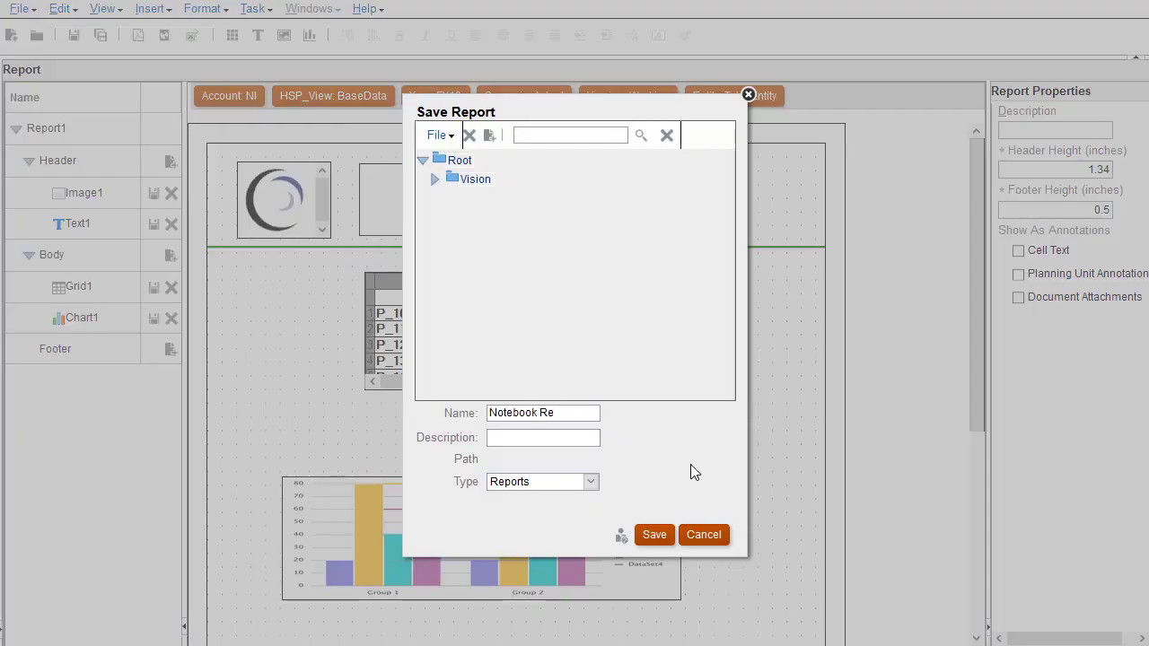
{"action": "type", "text": "venue"}
{"action": "left_click", "coordinate": [660, 535]}
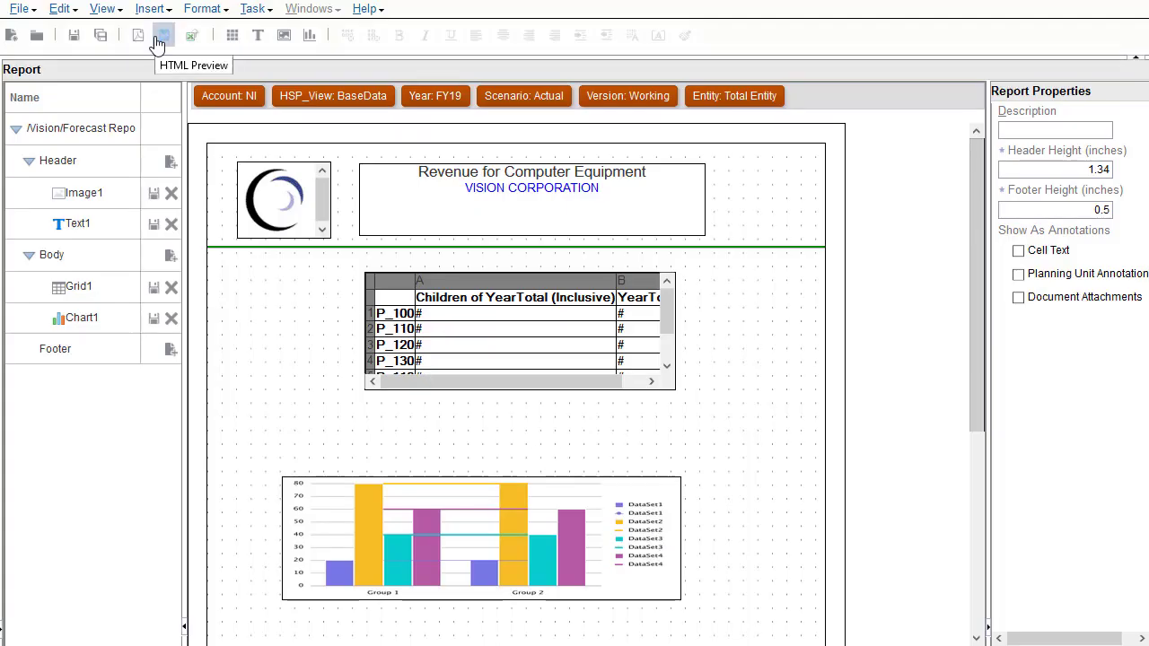
{"action": "left_click", "coordinate": [164, 35]}
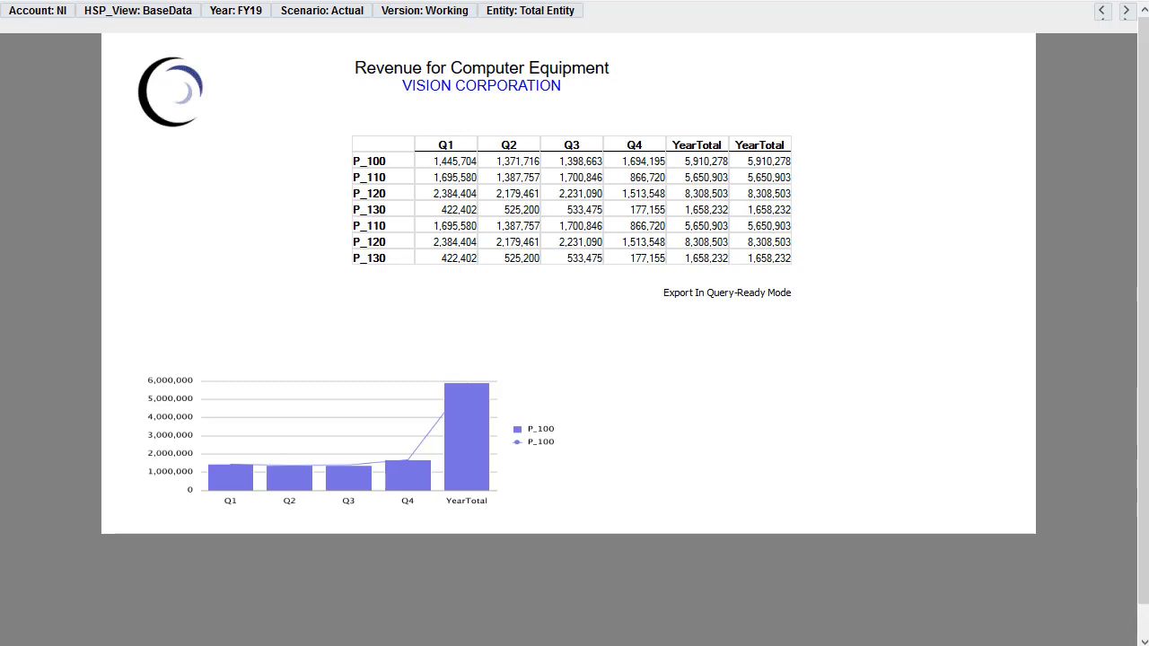